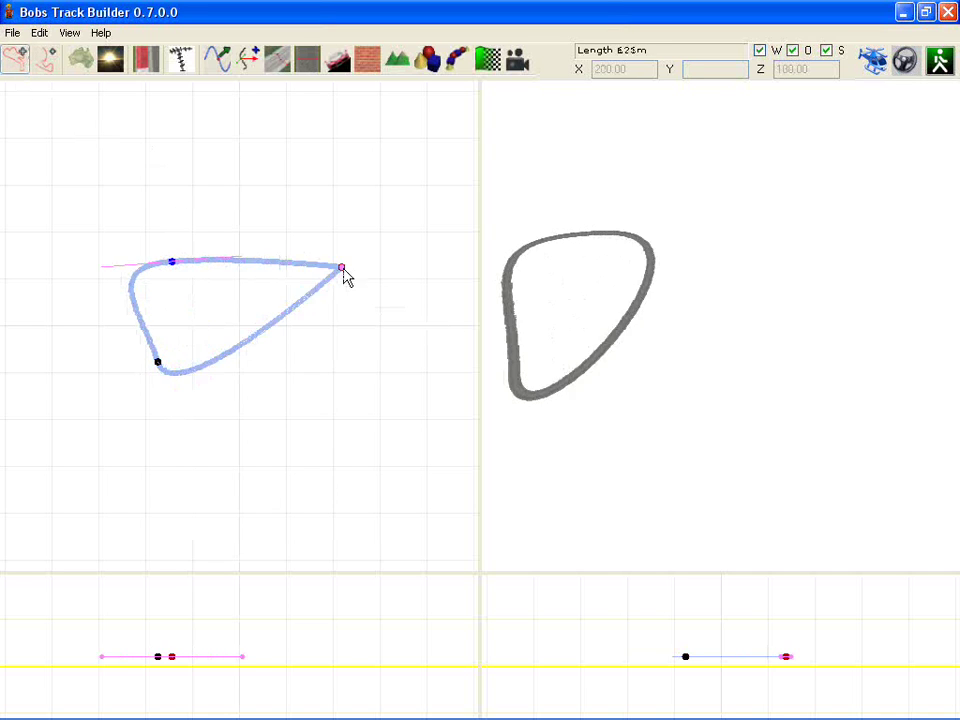
Add two track nodes to extend the loop's east and south sides, and raise every node except the easternmost slightly in elevation
{"action": "left_click", "coordinate": [377, 346]}
{"action": "left_click", "coordinate": [242, 443]}
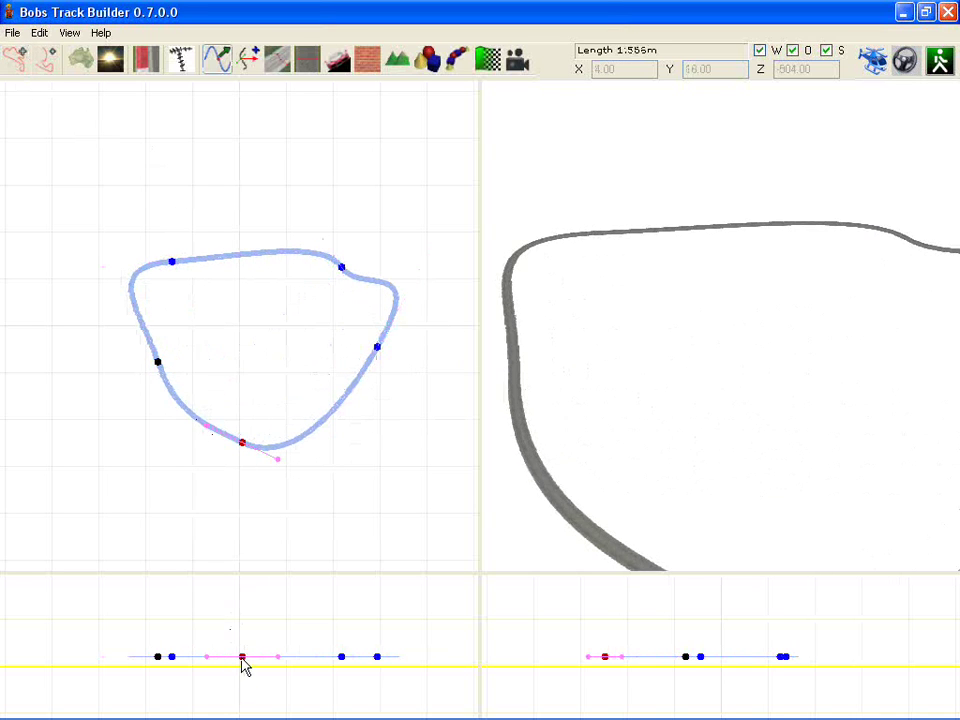
{"action": "left_click_drag", "start_coordinate": [242, 658], "coordinate": [243, 650]}
{"action": "left_click_drag", "start_coordinate": [173, 658], "coordinate": [167, 651]}
{"action": "left_click", "coordinate": [160, 658]}
{"action": "left_click", "coordinate": [341, 655]}
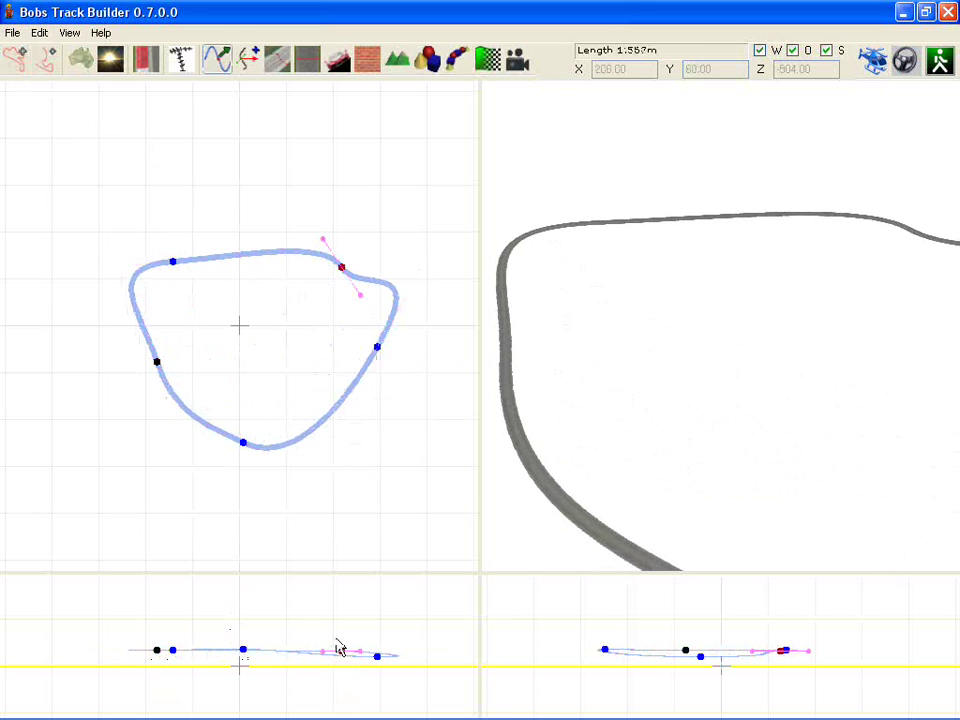
{"action": "left_click", "coordinate": [428, 60]}
{"action": "left_click", "coordinate": [32, 181]}
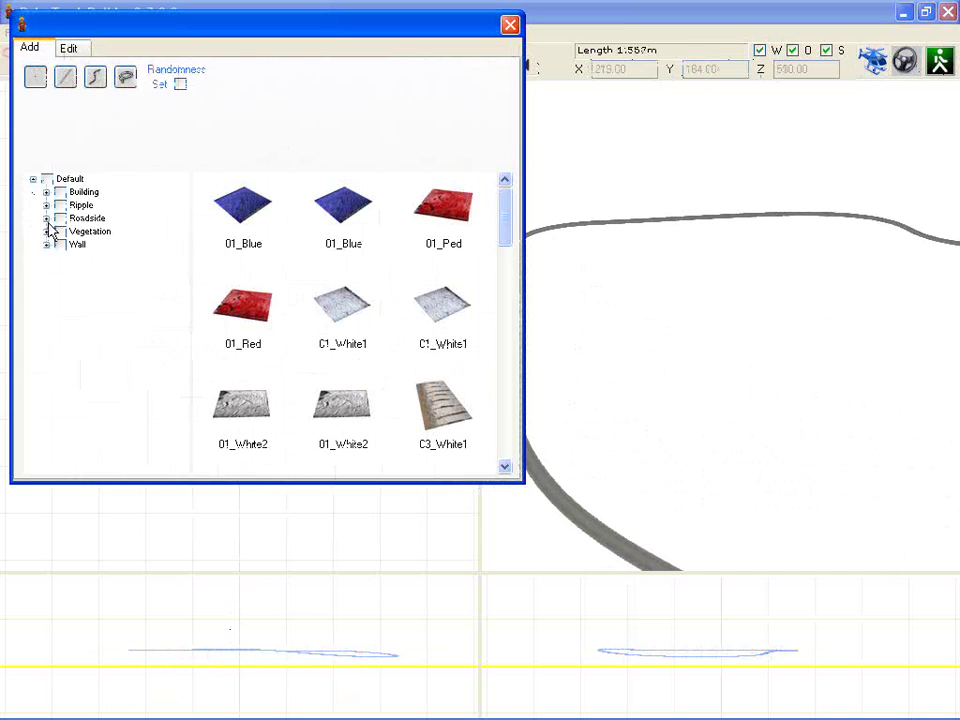
{"action": "left_click_drag", "start_coordinate": [334, 34], "coordinate": [366, 87]}
{"action": "left_click", "coordinate": [508, 93]}
Create terrain along the whole track with 4 panels on both sides
{"action": "left_click", "coordinate": [397, 60]}
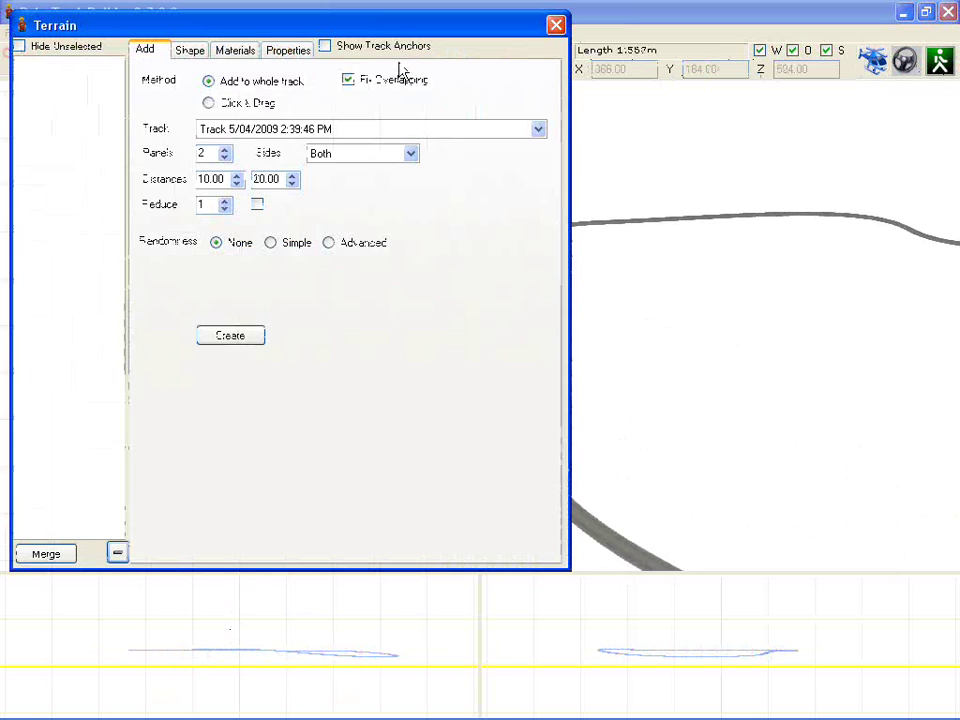
{"action": "left_click", "coordinate": [224, 148]}
{"action": "left_click", "coordinate": [224, 148]}
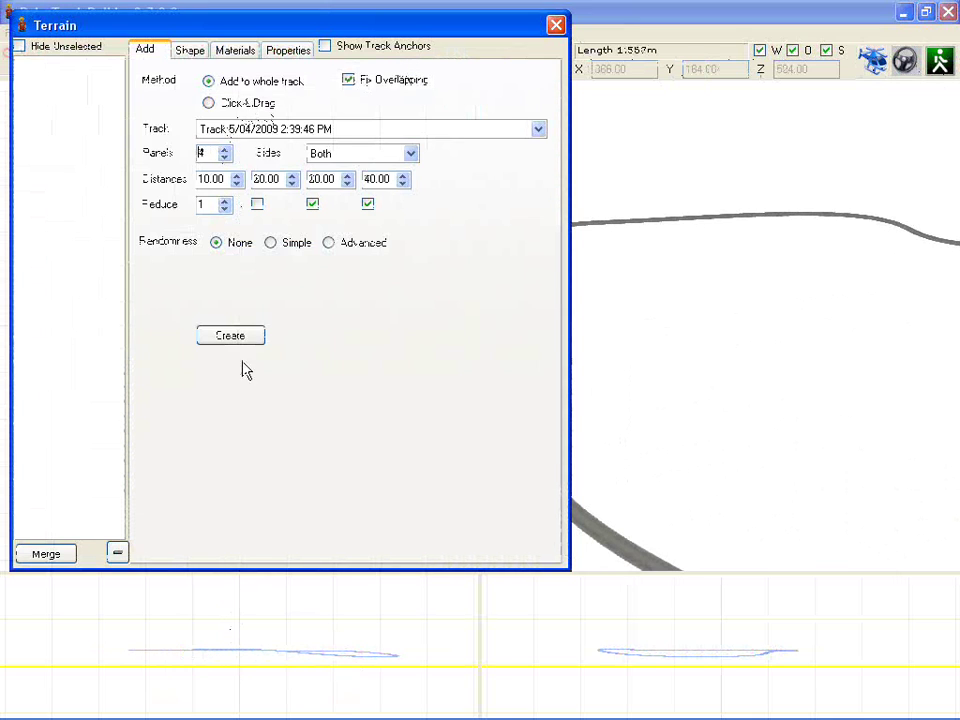
{"action": "left_click", "coordinate": [239, 334]}
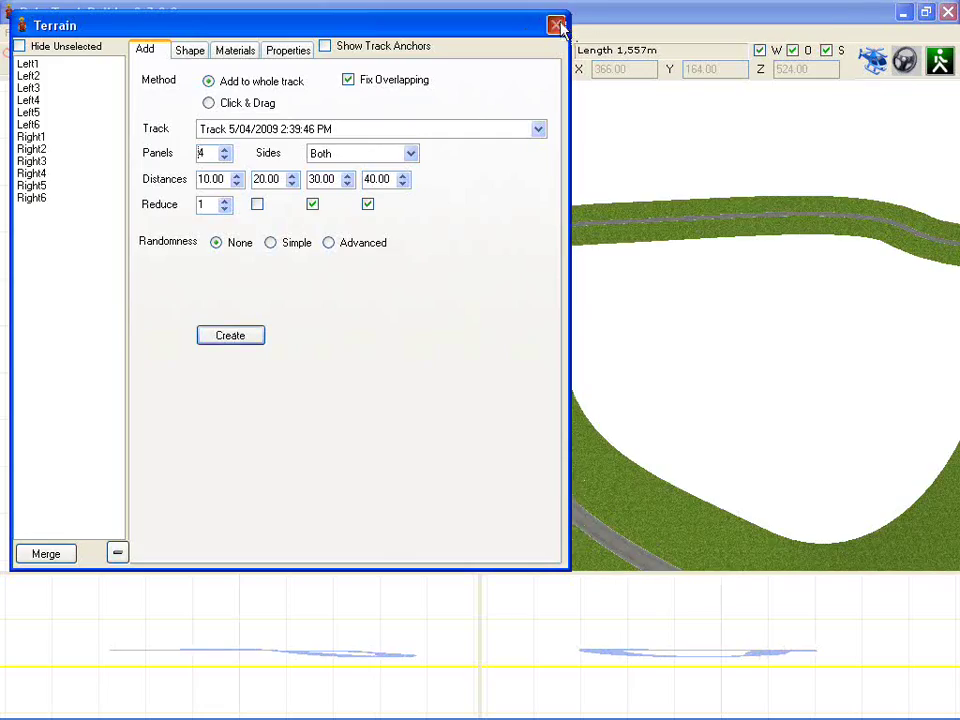
{"action": "left_click", "coordinate": [556, 25]}
Bring the 3D view down to the road surface and enlarge it to fill the workspace, looking along the road
{"action": "left_click", "coordinate": [910, 63]}
{"action": "right_click_drag", "start_coordinate": [851, 156], "coordinate": [838, 274]}
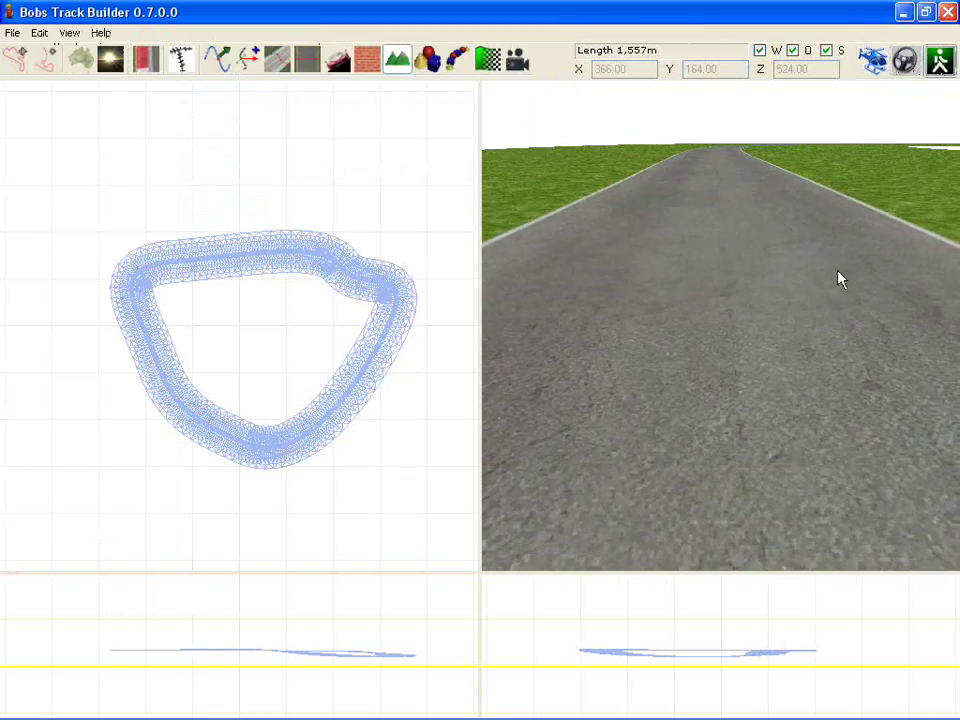
{"action": "key", "text": "space"}
{"action": "mouse_move", "coordinate": [636, 188]}
{"action": "right_mouse_down"}
{"action": "mouse_move", "coordinate": [646, 226]}
{"action": "mouse_move", "coordinate": [643, 197]}
{"action": "right_mouse_up"}
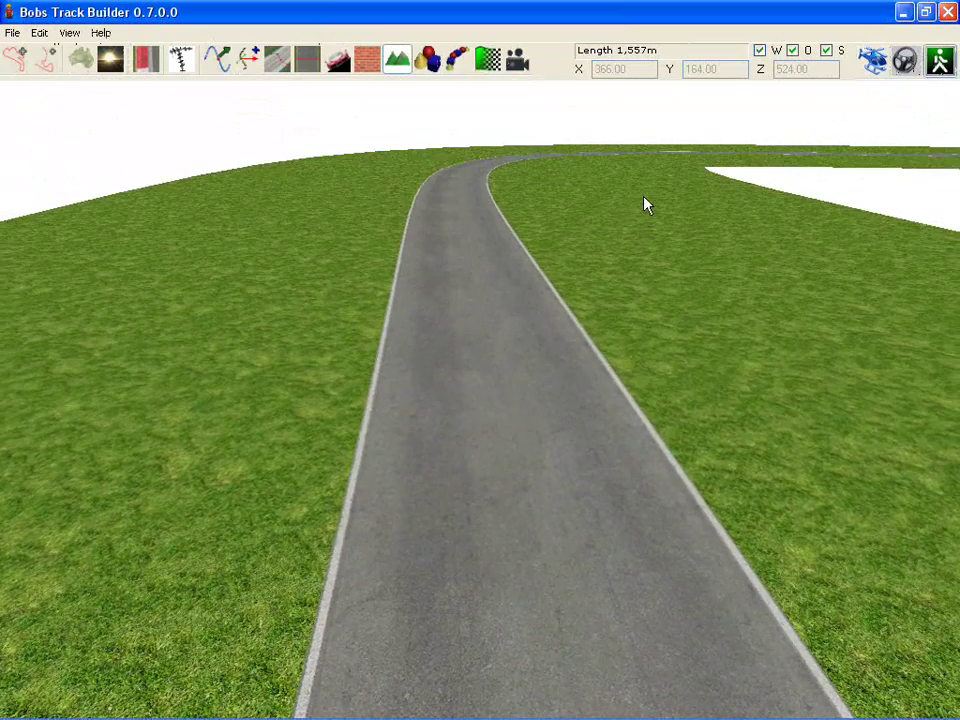
Place a Tree04_complex and a Tree05_complex large tree on the grass beside the road, and deselect both tree types
{"action": "left_click", "coordinate": [427, 59]}
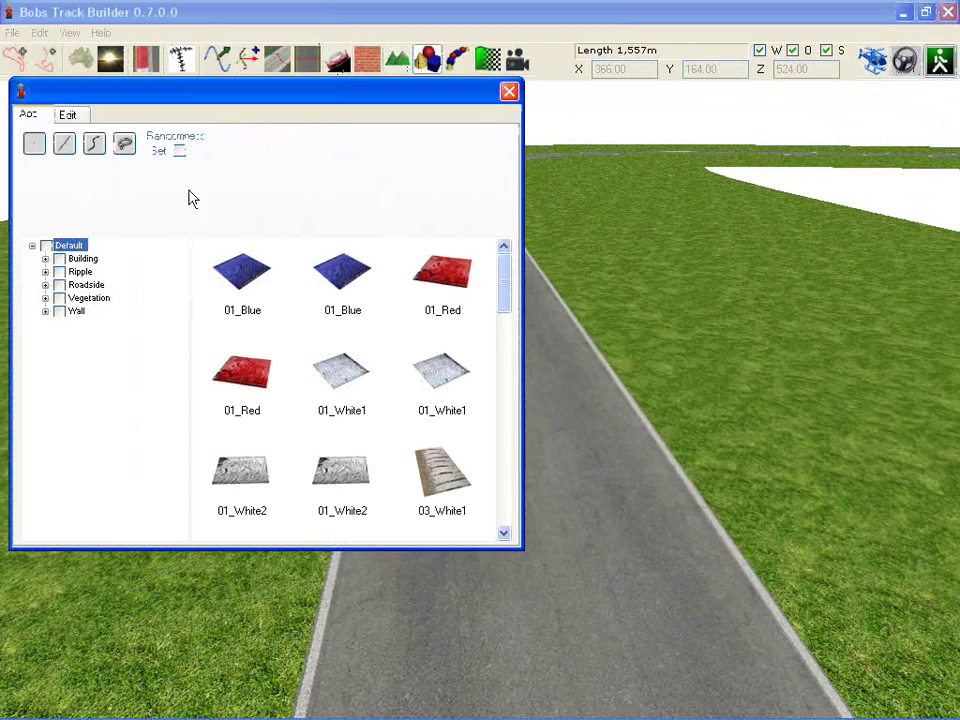
{"action": "left_click", "coordinate": [45, 298]}
{"action": "left_click", "coordinate": [104, 337]}
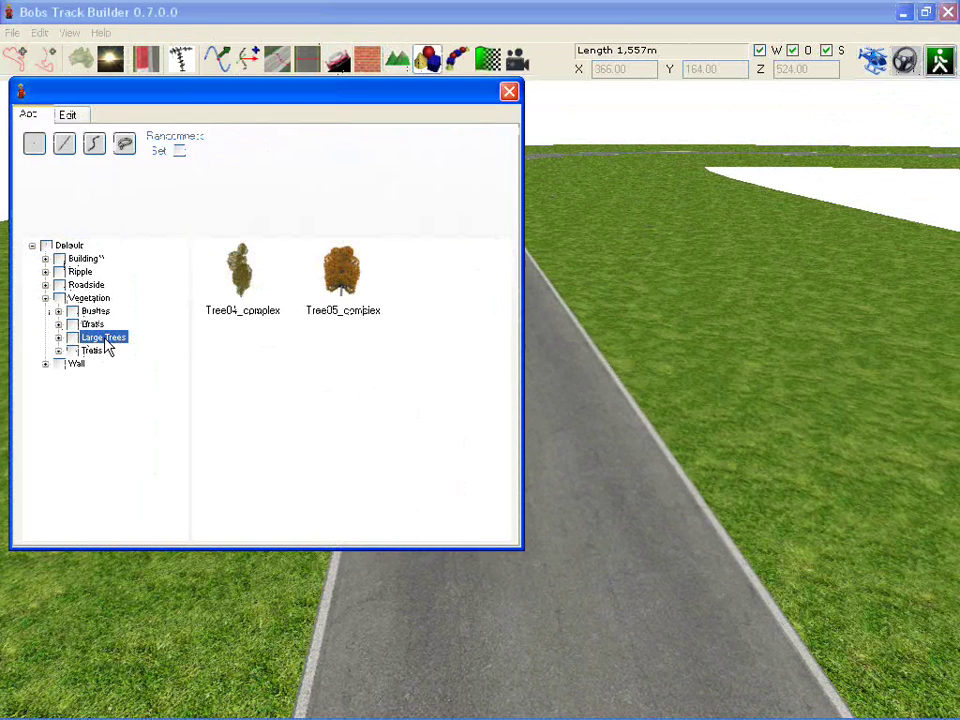
{"action": "left_click", "coordinate": [340, 283]}
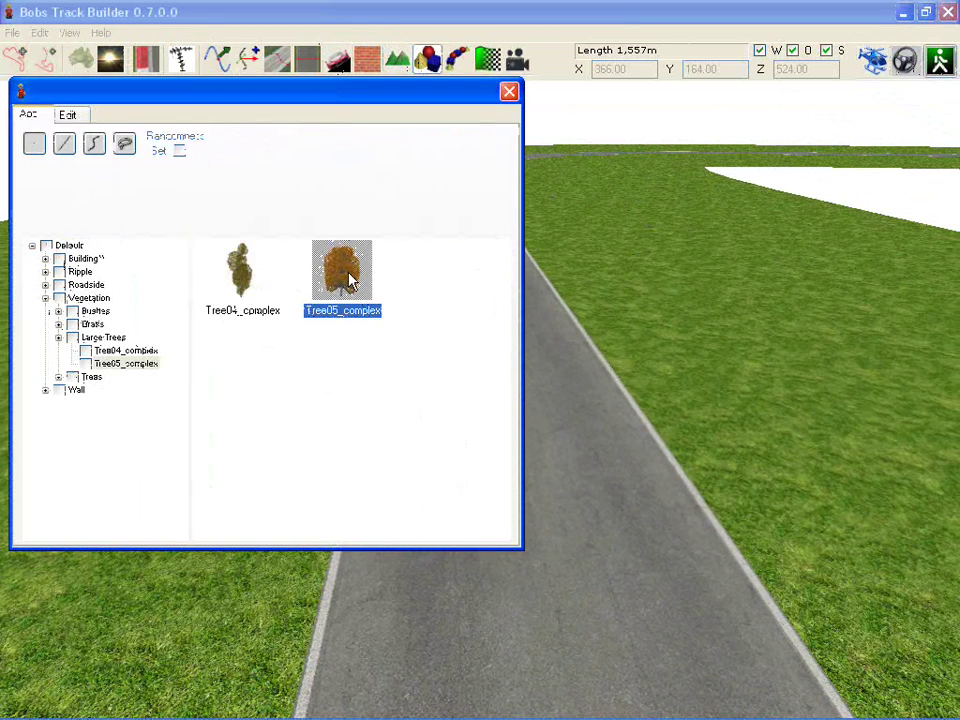
{"action": "left_click", "coordinate": [88, 351]}
{"action": "left_click", "coordinate": [780, 328]}
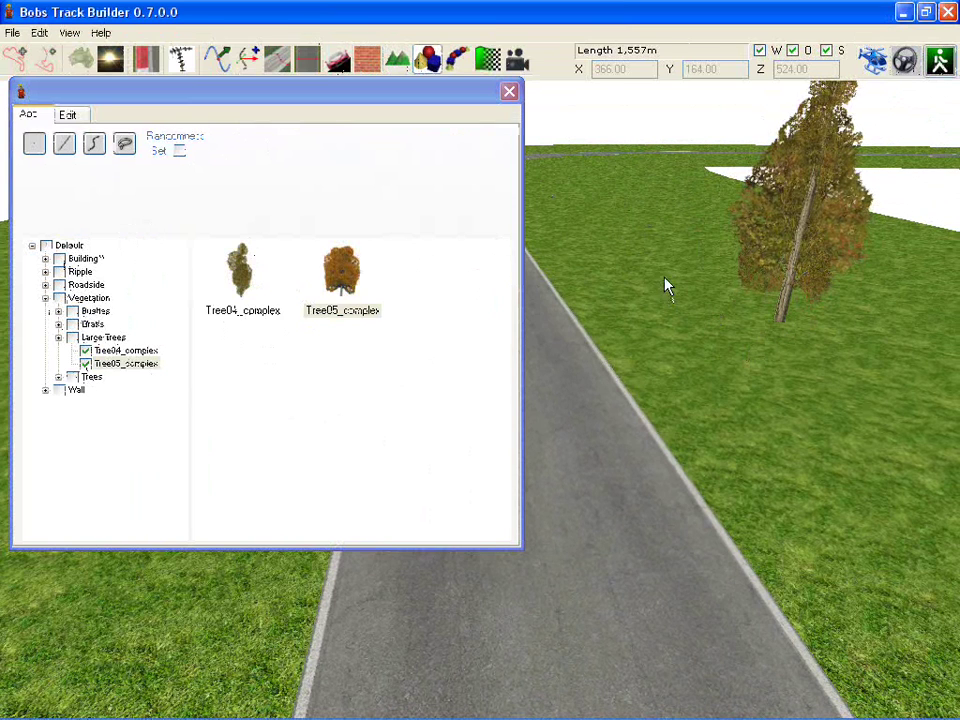
{"action": "left_click", "coordinate": [648, 252]}
{"action": "left_click", "coordinate": [86, 363]}
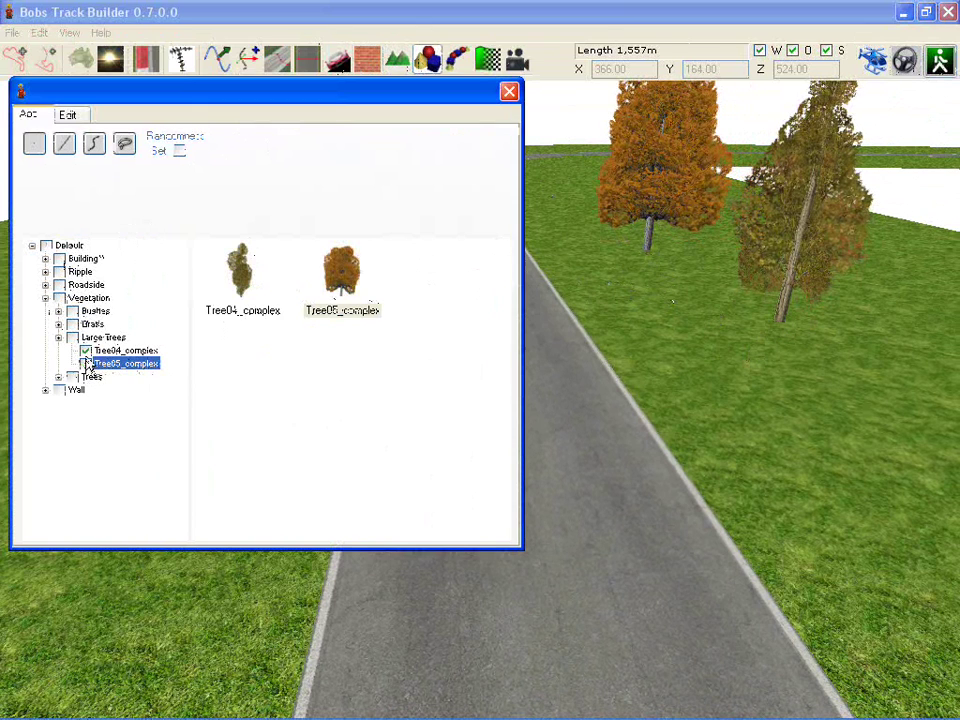
{"action": "left_click", "coordinate": [86, 351]}
Place three Light and Post roadside objects at intervals along the outer edge of the road
{"action": "left_click", "coordinate": [45, 285]}
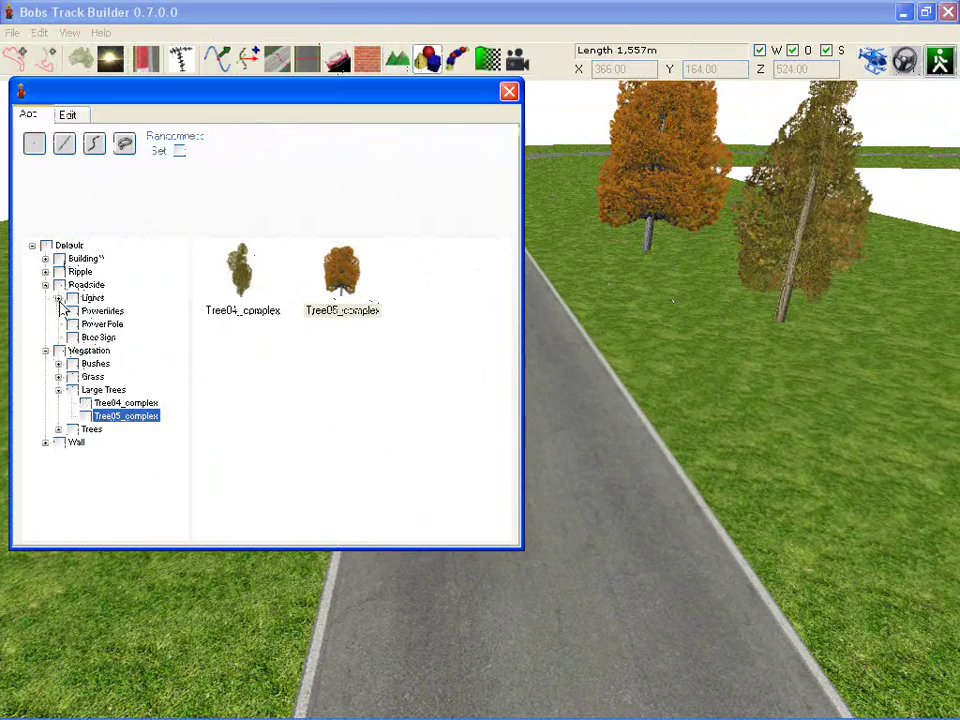
{"action": "left_click", "coordinate": [58, 298]}
{"action": "left_click", "coordinate": [92, 298]}
{"action": "left_click", "coordinate": [623, 353]}
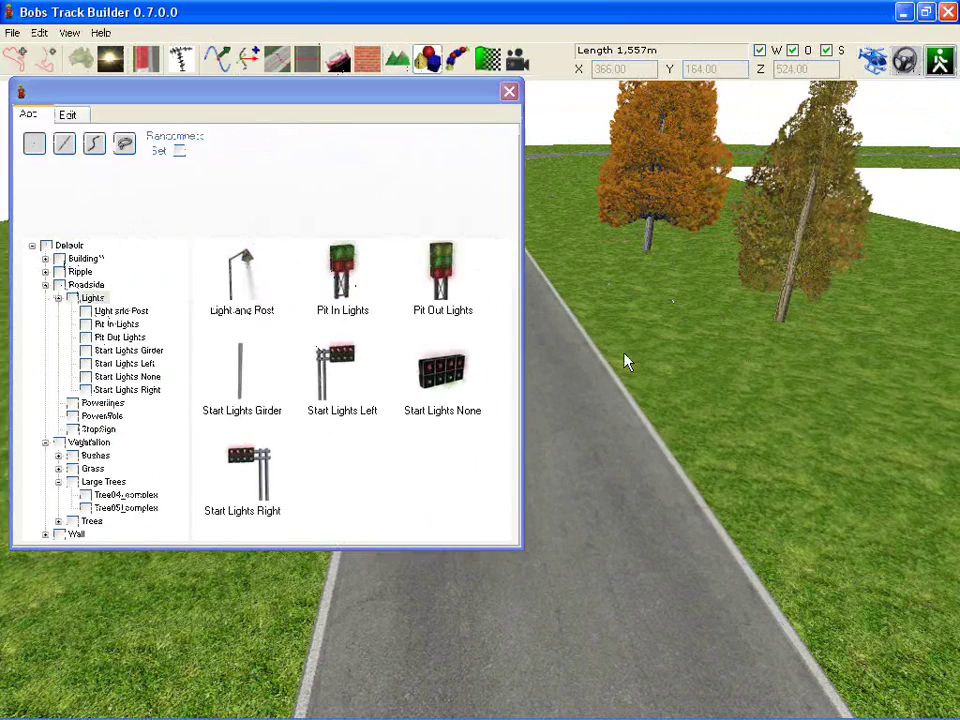
{"action": "right_click_drag", "start_coordinate": [702, 376], "coordinate": [615, 367]}
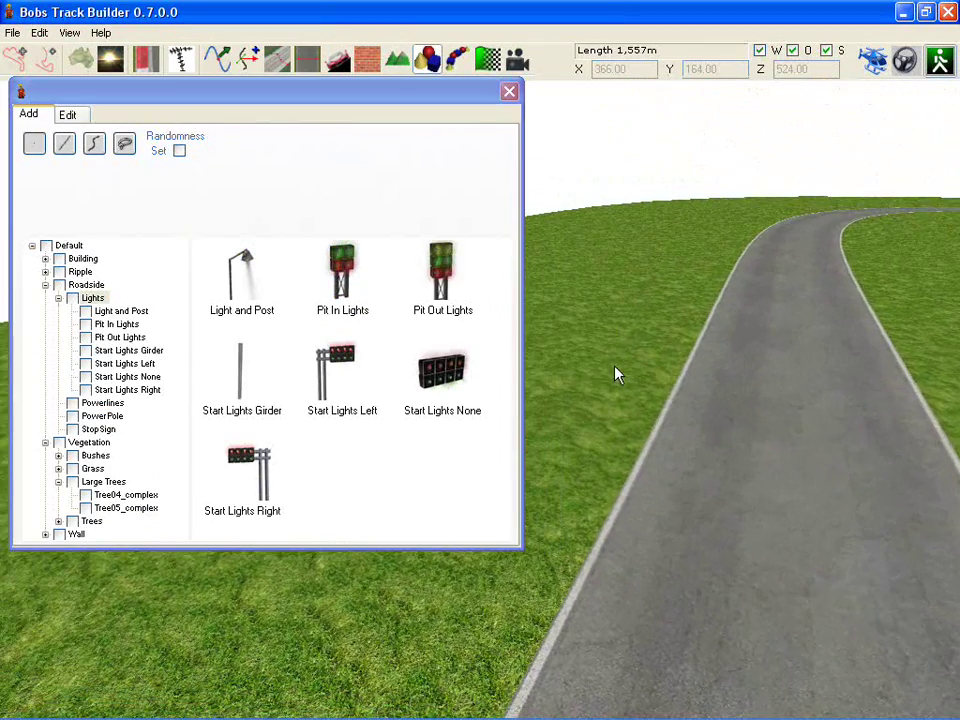
{"action": "left_click", "coordinate": [222, 290]}
{"action": "left_click", "coordinate": [86, 311]}
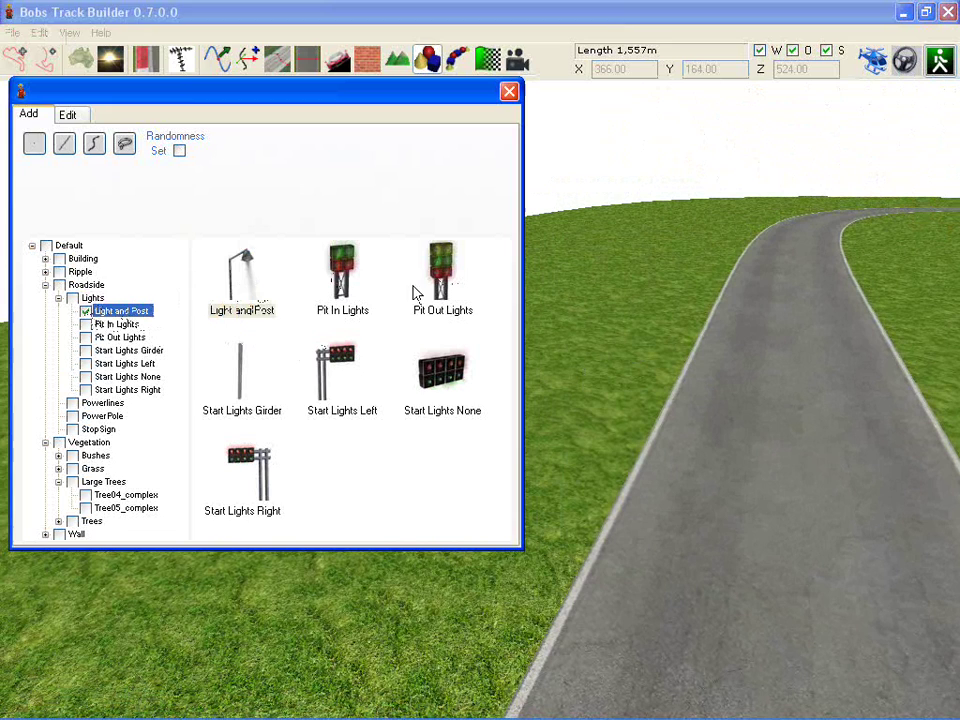
{"action": "left_click", "coordinate": [591, 452]}
{"action": "left_click", "coordinate": [591, 490]}
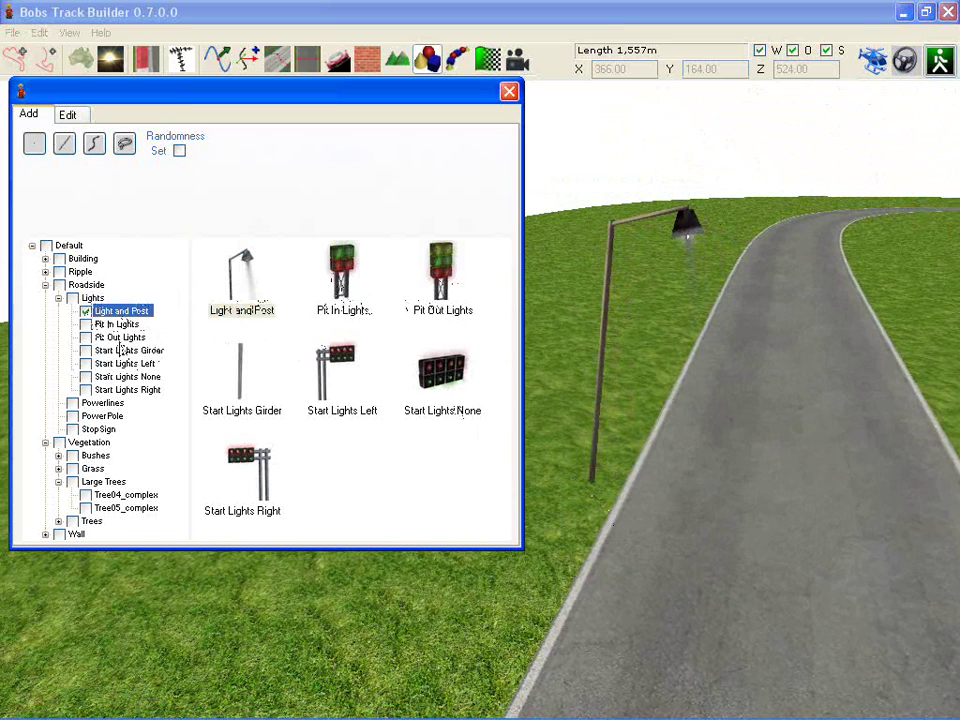
{"action": "left_click", "coordinate": [670, 340]}
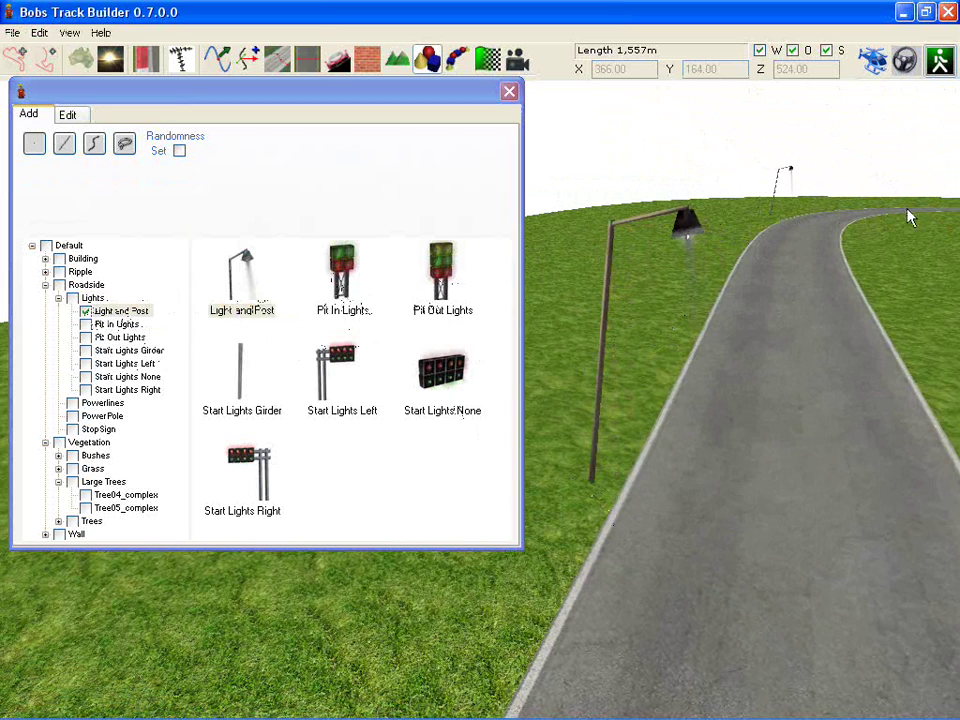
{"action": "left_click", "coordinate": [934, 209]}
Deselect the Light and Post object and display the Pit In Lights object
{"action": "left_click", "coordinate": [87, 336]}
{"action": "left_click", "coordinate": [102, 326]}
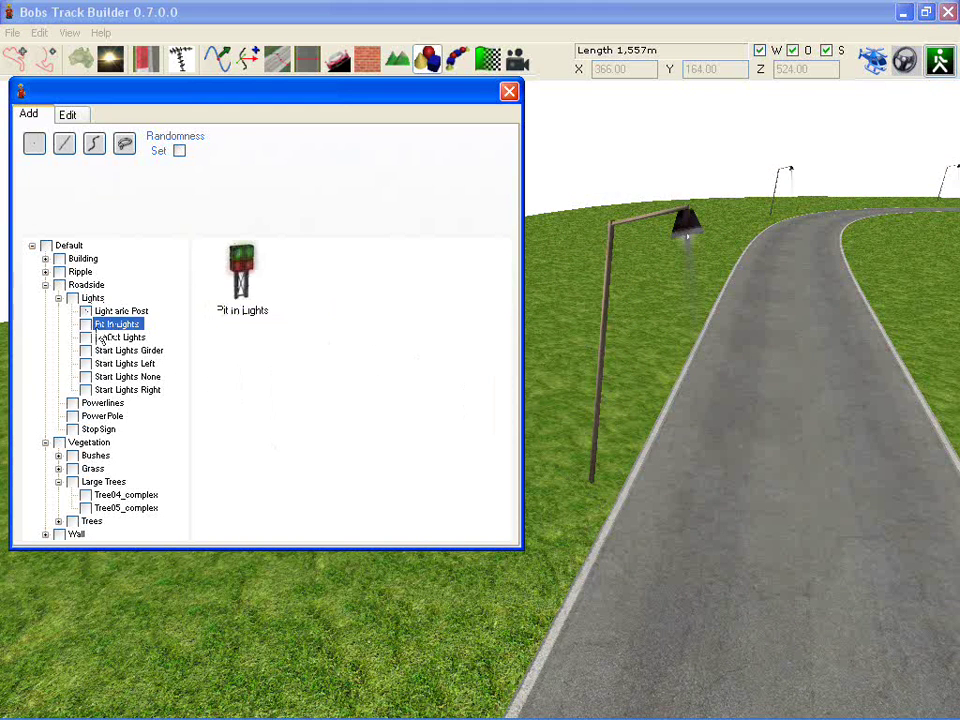
{"action": "left_click", "coordinate": [720, 462]}
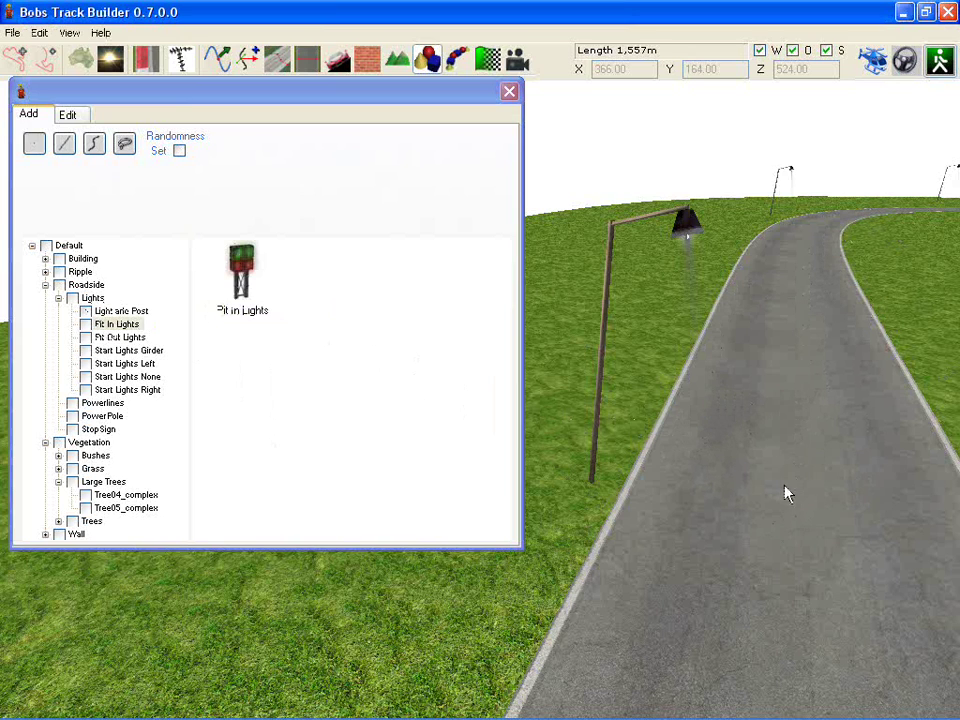
{"action": "left_click", "coordinate": [250, 60]}
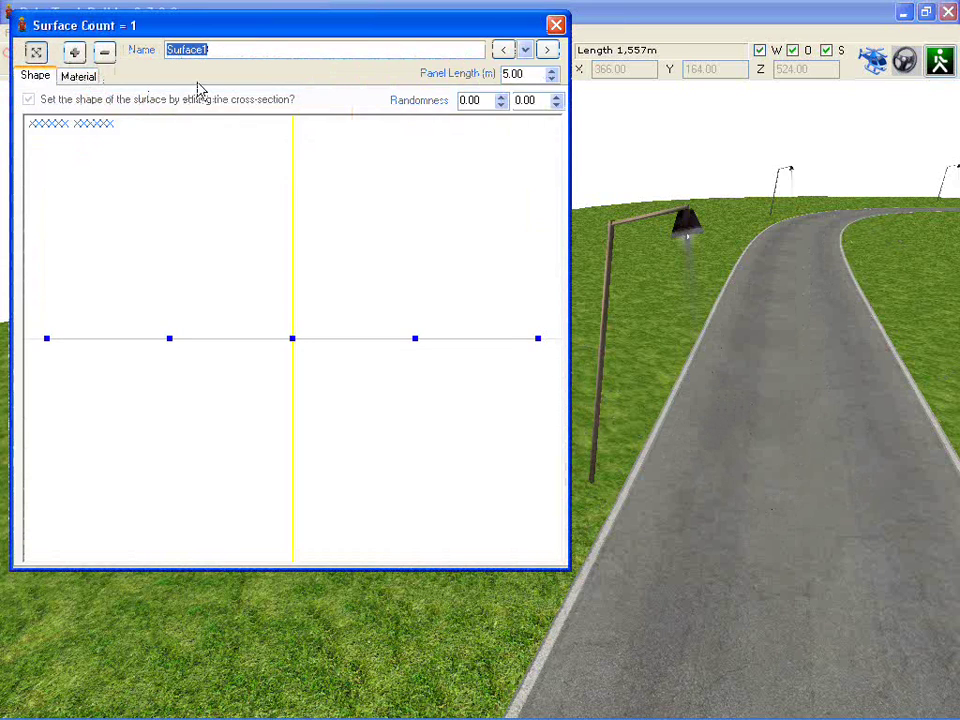
{"action": "left_click", "coordinate": [79, 78]}
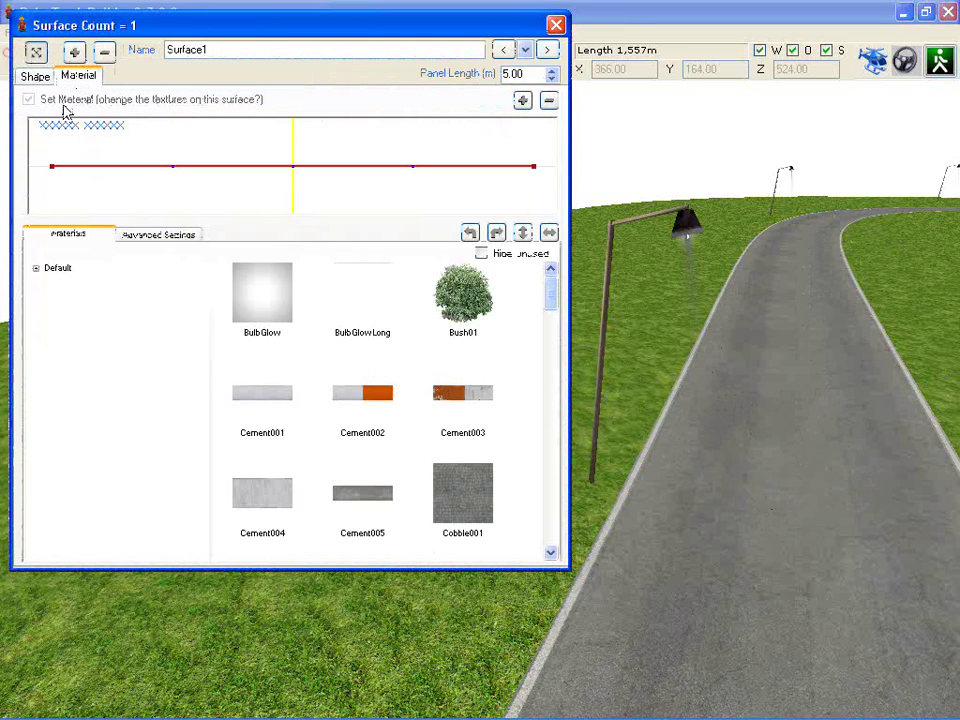
{"action": "left_click", "coordinate": [555, 25]}
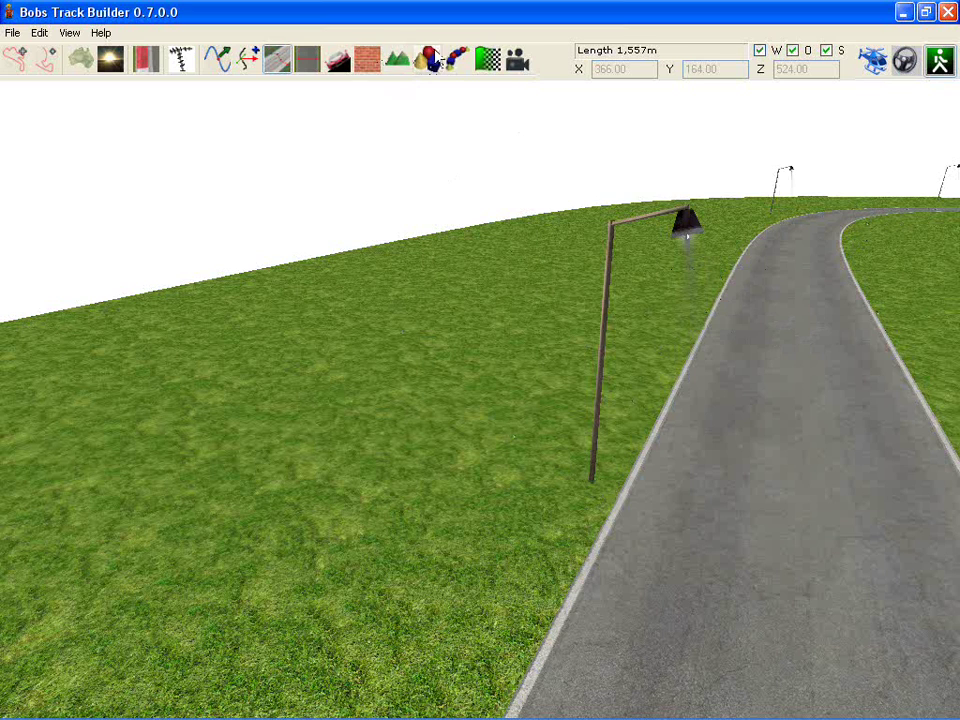
Enable all pit and start light types from Pit In Lights to Start Lights Right, and place several along the road's outer edge
{"action": "left_click", "coordinate": [430, 60]}
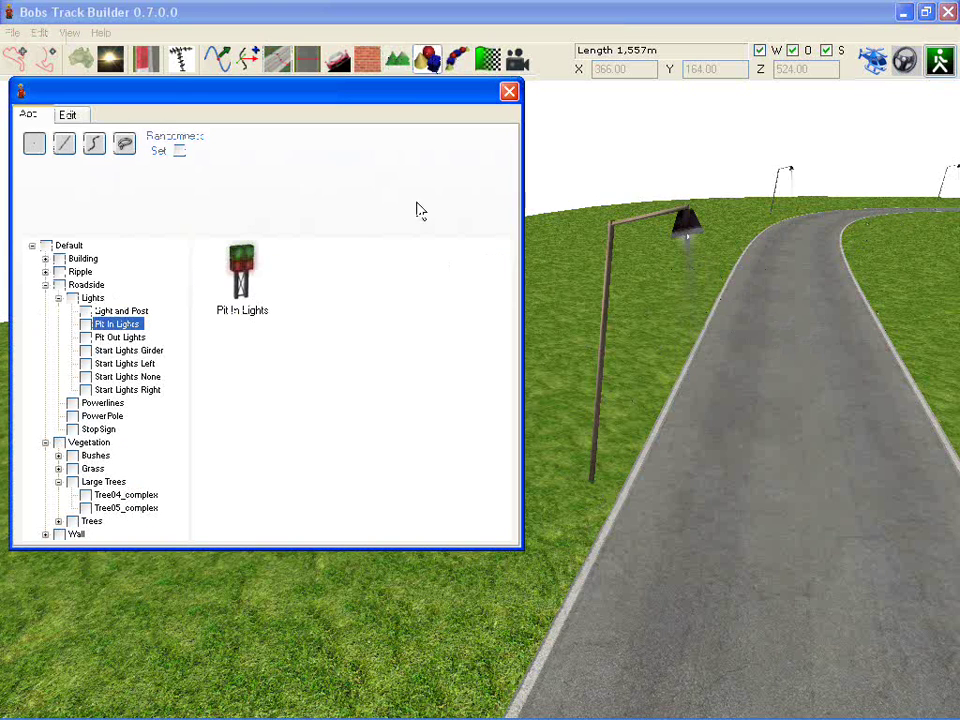
{"action": "left_click", "coordinate": [85, 324]}
{"action": "left_click", "coordinate": [85, 389]}
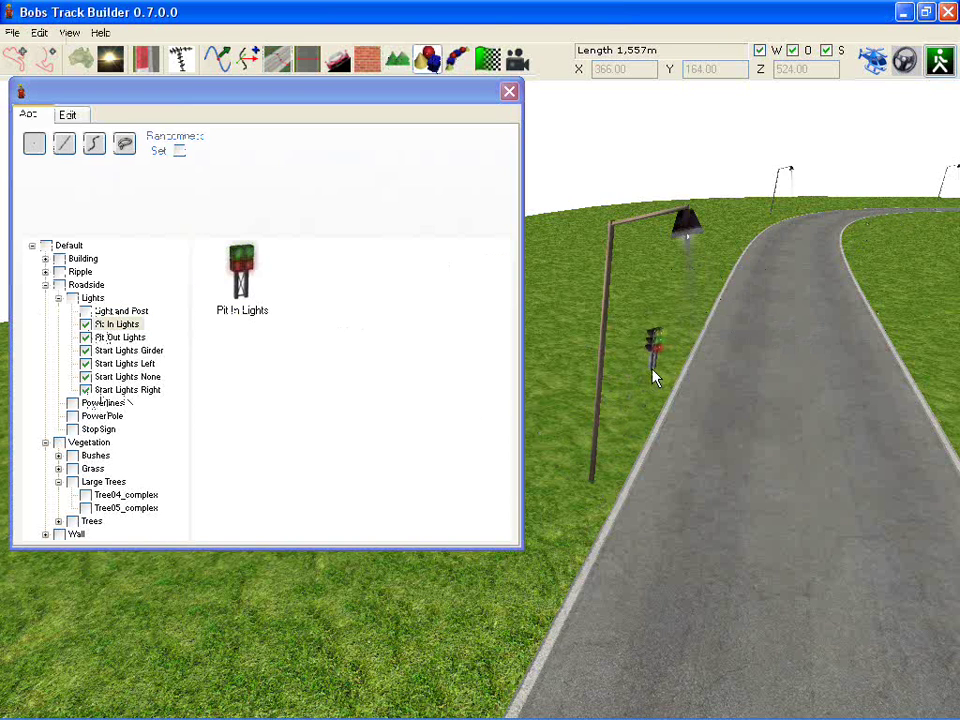
{"action": "left_click", "coordinate": [634, 427]}
{"action": "right_click_drag", "start_coordinate": [742, 411], "coordinate": [673, 404]}
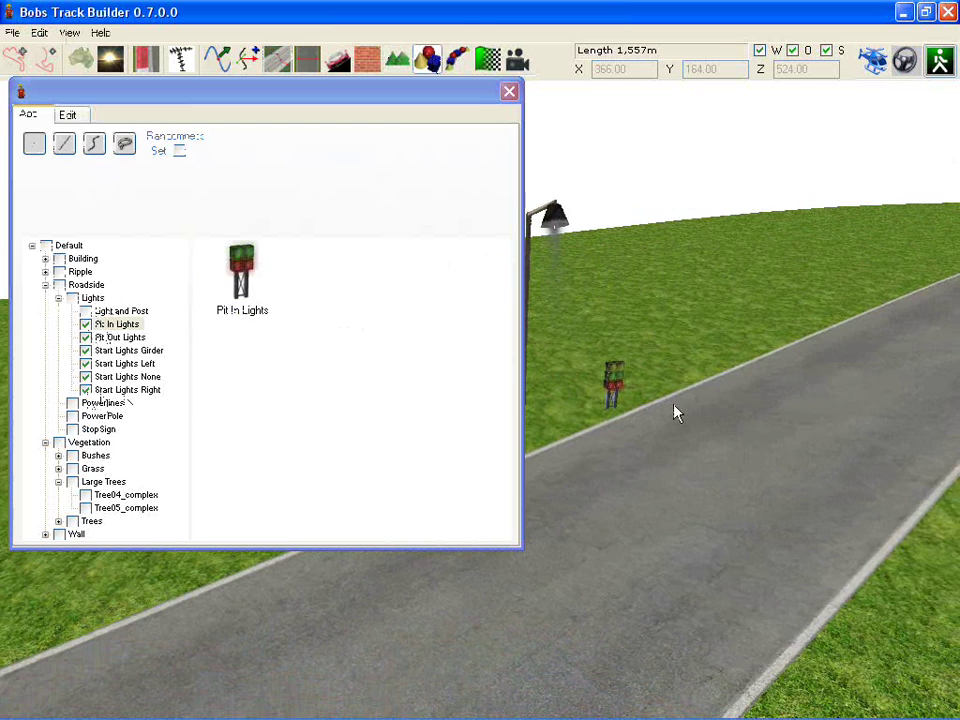
{"action": "left_click_drag", "start_coordinate": [702, 367], "coordinate": [680, 369]}
{"action": "left_click", "coordinate": [746, 350]}
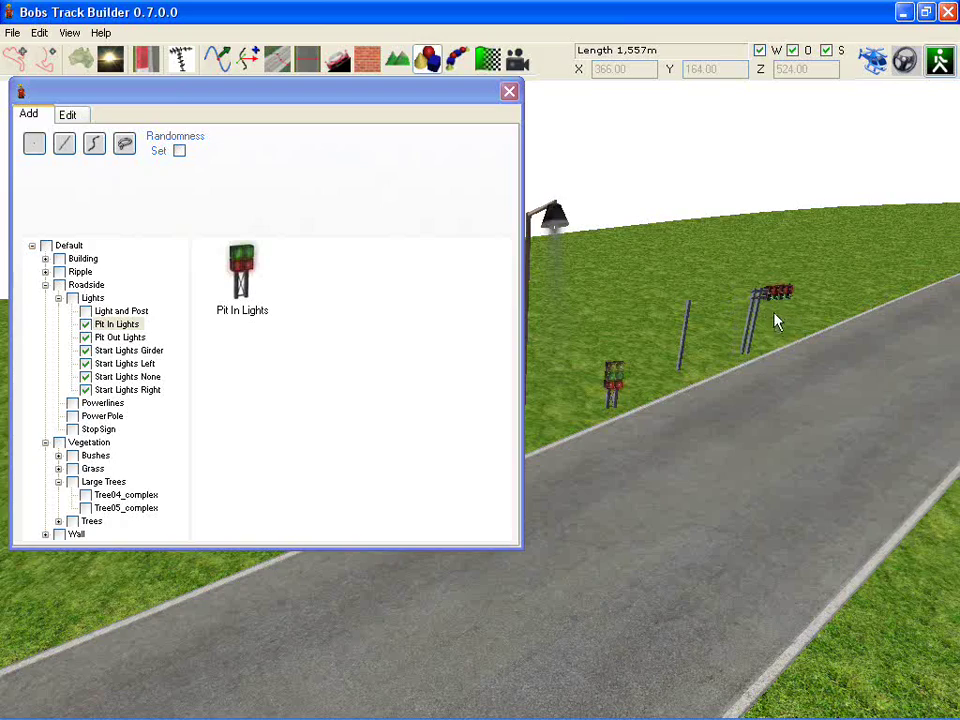
Place another light from the enabled types on the opposite edge of the road, across from the existing start lights
{"action": "scroll", "coordinate": [810, 300], "scroll_direction": "up", "scroll_amount": 5}
{"action": "scroll", "coordinate": [780, 306], "scroll_direction": "down", "scroll_amount": 3}
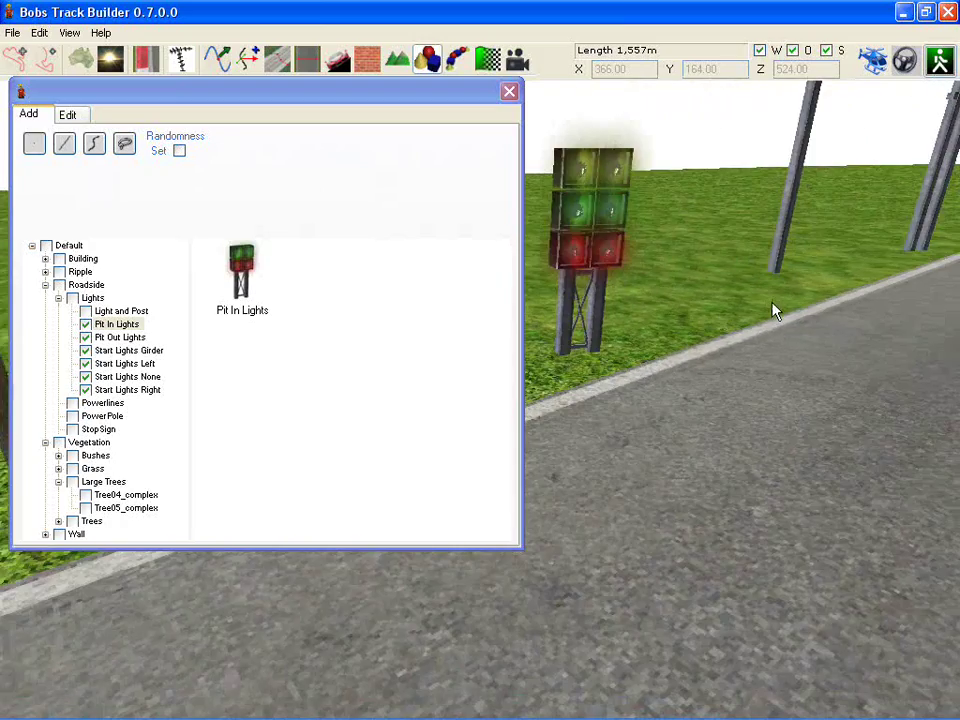
{"action": "scroll", "coordinate": [768, 305], "scroll_direction": "down", "scroll_amount": 2}
{"action": "middle_click_drag", "start_coordinate": [763, 307], "coordinate": [682, 352]}
{"action": "scroll", "coordinate": [714, 364], "scroll_direction": "down", "scroll_amount": 4}
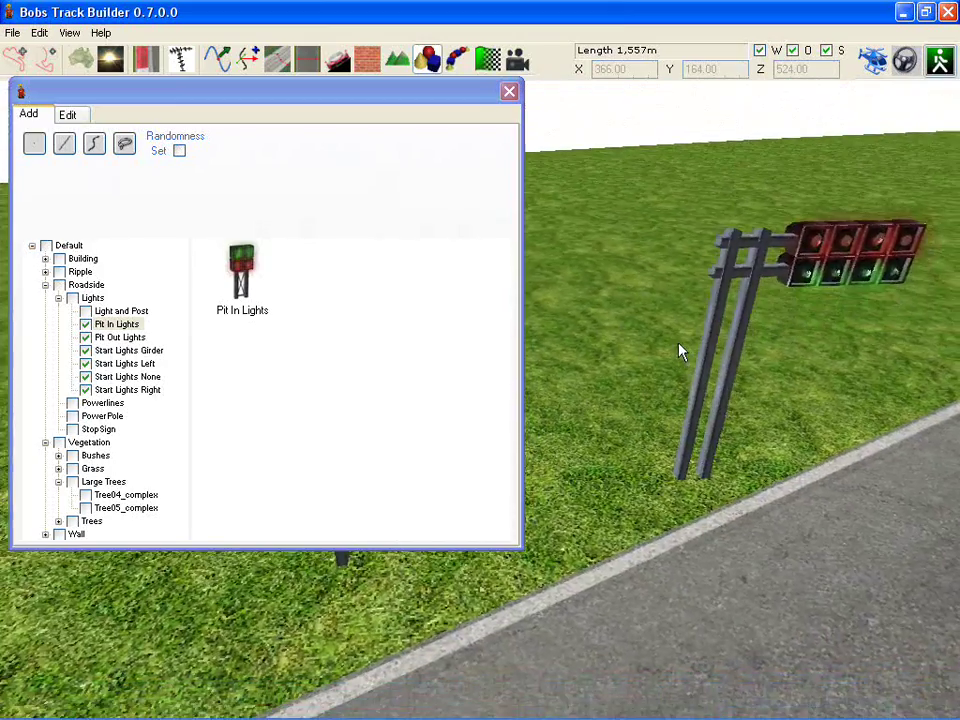
{"action": "right_click_drag", "start_coordinate": [679, 352], "coordinate": [756, 336]}
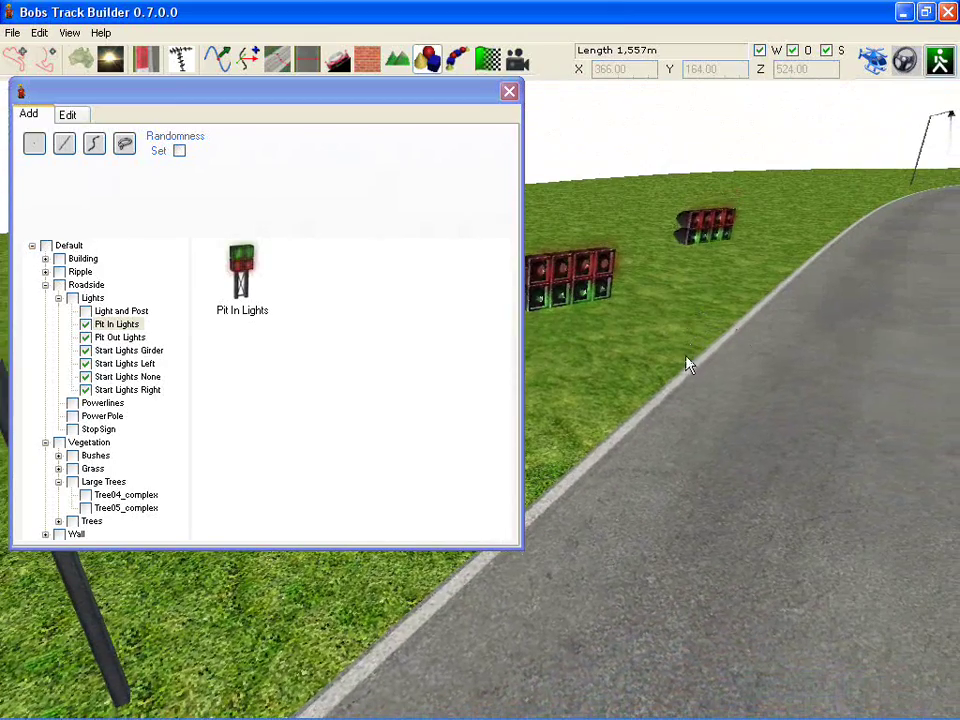
{"action": "right_click_drag", "start_coordinate": [240, 631], "coordinate": [578, 281]}
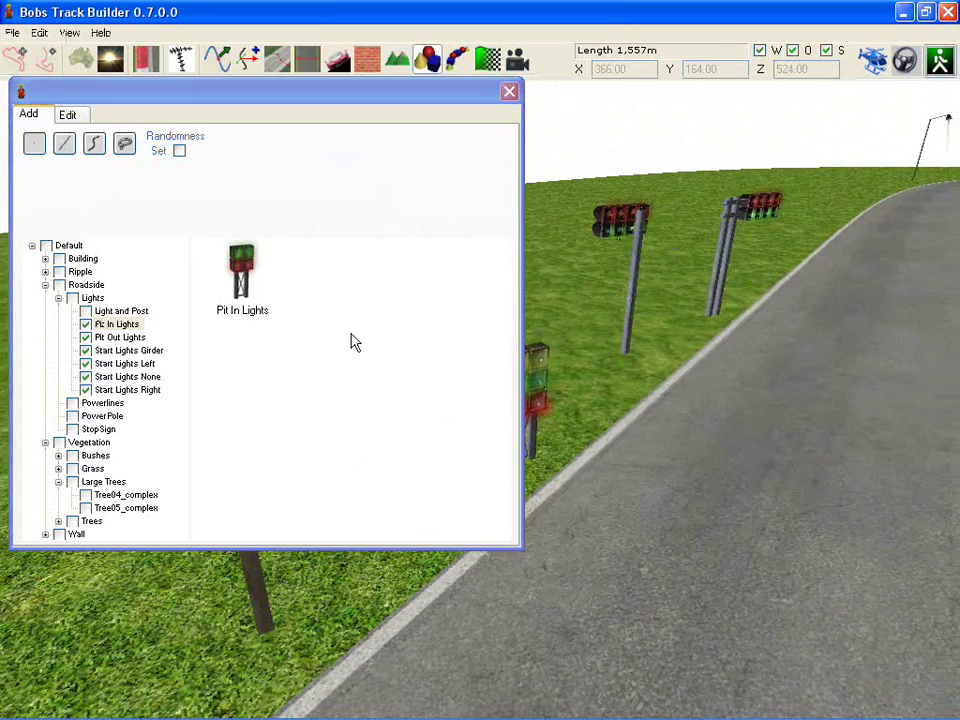
{"action": "right_click_drag", "start_coordinate": [766, 304], "coordinate": [896, 266]}
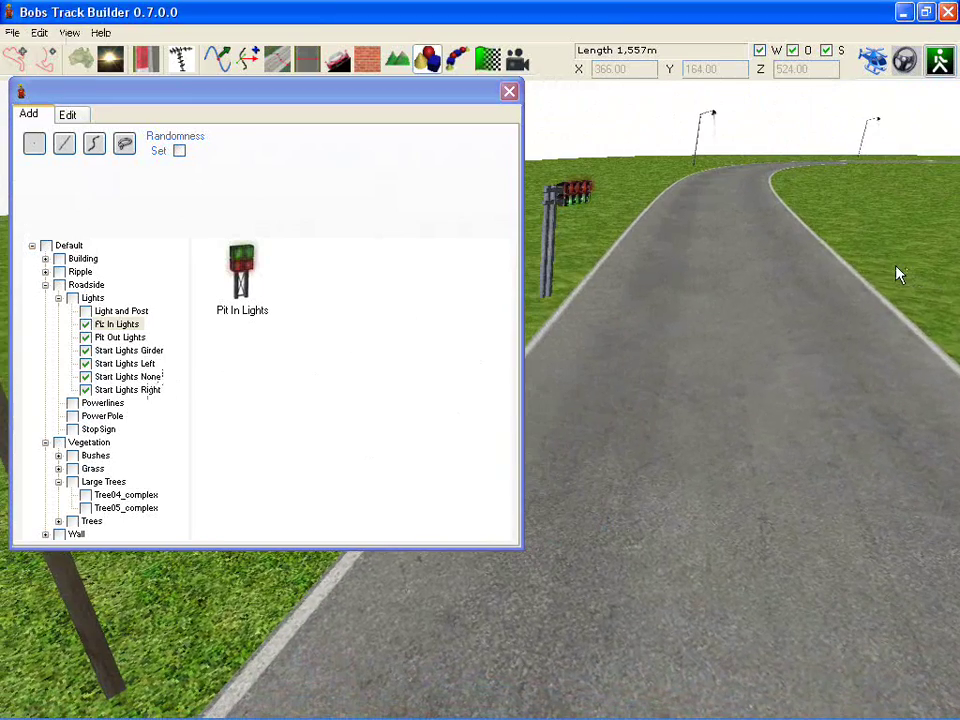
{"action": "mouse_move", "coordinate": [866, 261]}
{"action": "left_mouse_down"}
{"action": "mouse_move", "coordinate": [853, 259]}
{"action": "mouse_move", "coordinate": [829, 284]}
{"action": "mouse_move", "coordinate": [848, 269]}
{"action": "left_mouse_up"}
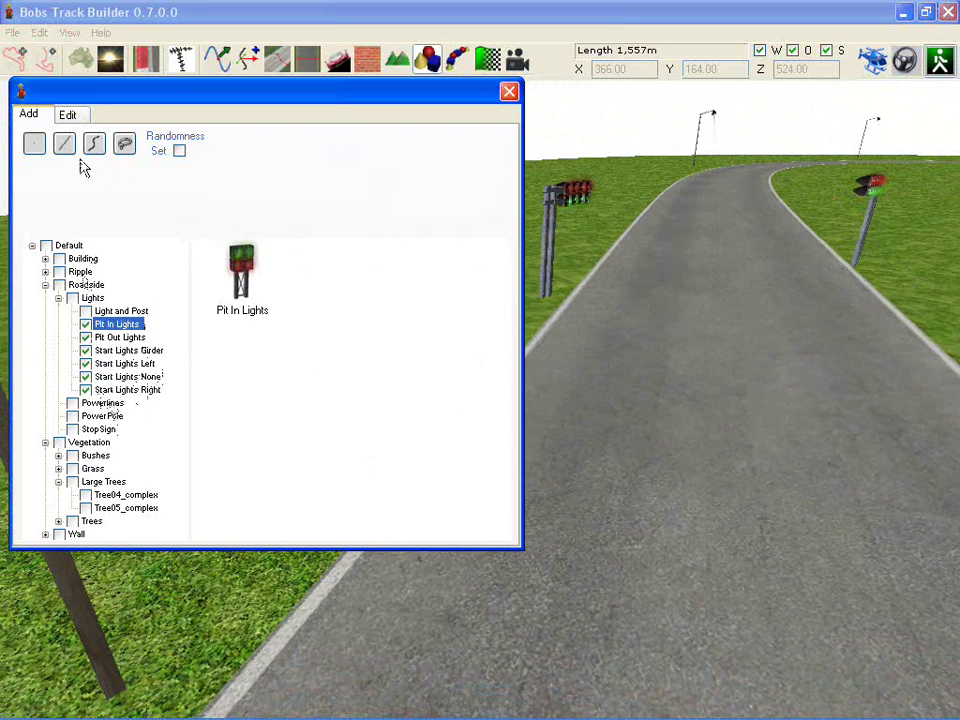
Select the start lights on the inner edge of the road and rotate them to face back along the track
{"action": "left_click", "coordinate": [67, 115]}
{"action": "left_click", "coordinate": [65, 143]}
{"action": "left_click", "coordinate": [848, 272]}
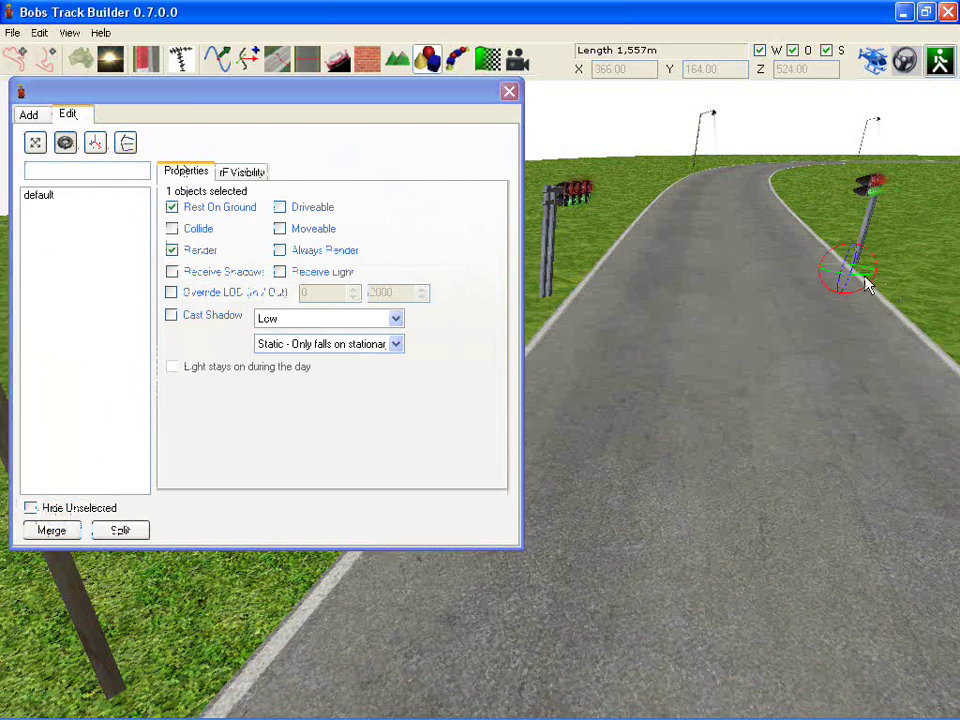
{"action": "left_click_drag", "start_coordinate": [831, 275], "coordinate": [783, 273]}
Rotate the farthest start lights on the outer edge to face approaching cars and close the object settings
{"action": "right_click_drag", "start_coordinate": [740, 285], "coordinate": [612, 300]}
{"action": "left_click", "coordinate": [625, 263]}
{"action": "left_click_drag", "start_coordinate": [627, 268], "coordinate": [570, 284]}
{"action": "right_click_drag", "start_coordinate": [669, 382], "coordinate": [597, 386]}
{"action": "left_click", "coordinate": [512, 92]}
{"action": "left_click", "coordinate": [510, 93]}
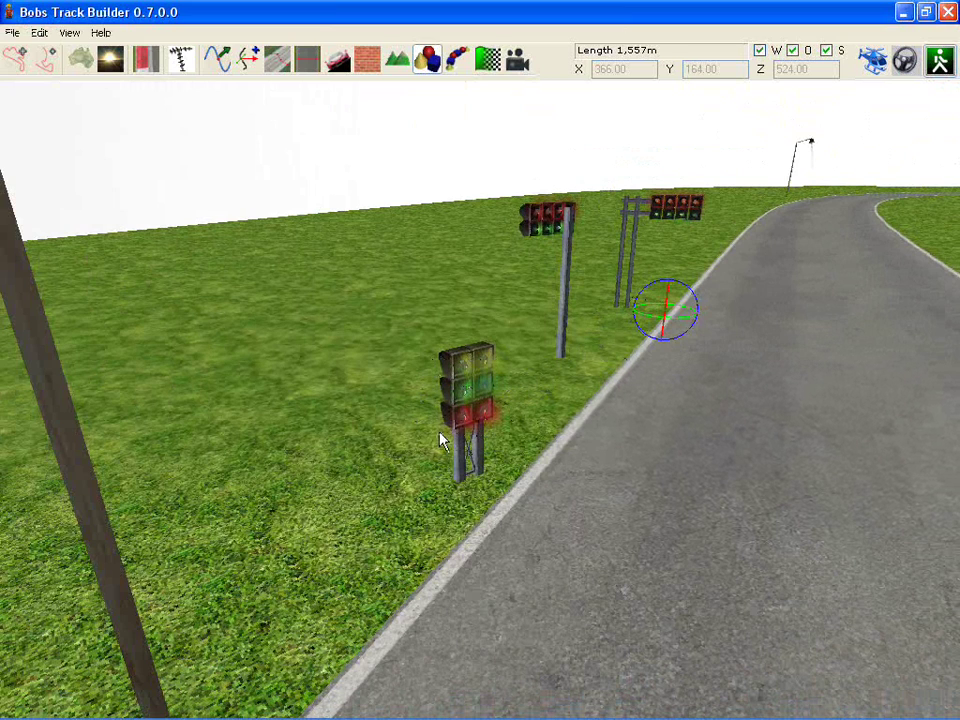
Export the track to rFactor with venue name BobsTrackBuilder and track name Track01, and close the export settings
{"action": "right_click_drag", "start_coordinate": [496, 401], "coordinate": [664, 403]}
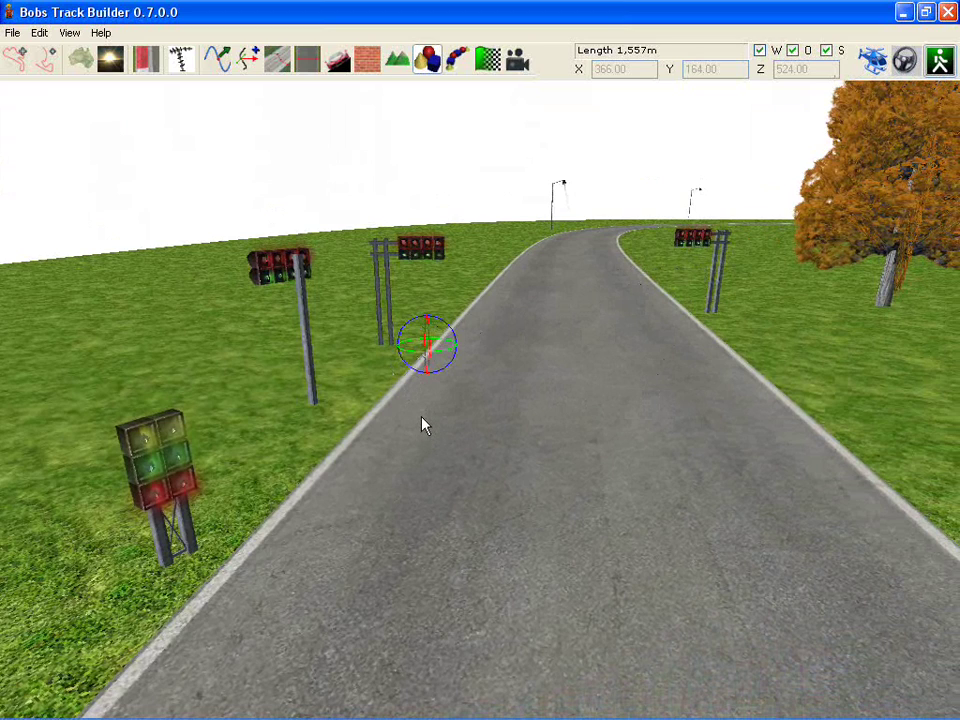
{"action": "scroll", "coordinate": [420, 418], "scroll_direction": "down", "scroll_amount": 2}
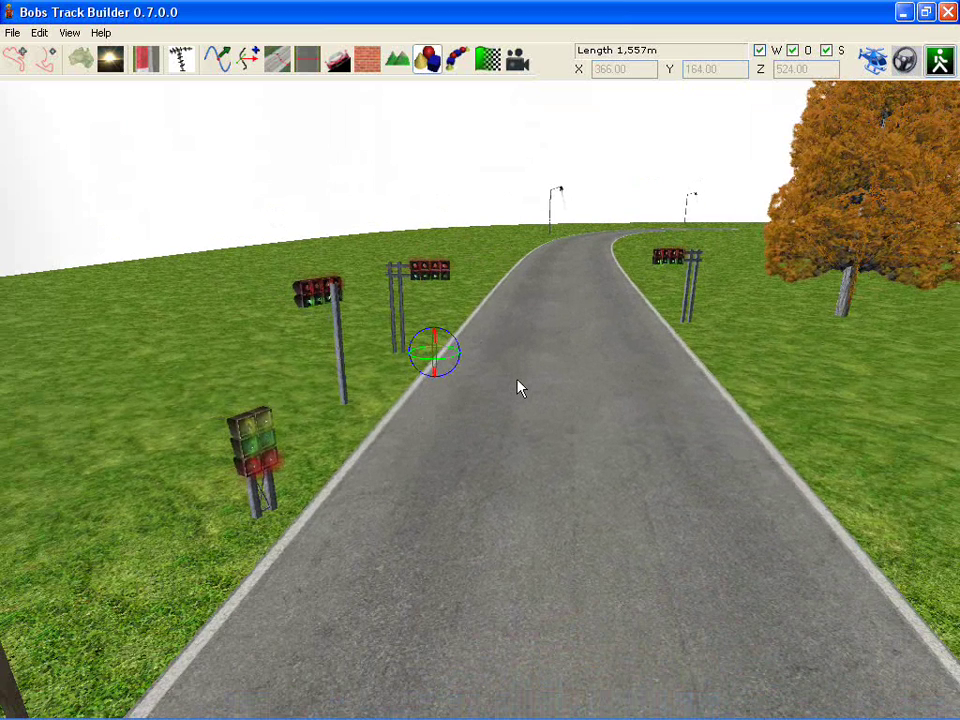
{"action": "key", "text": "ctrl+e"}
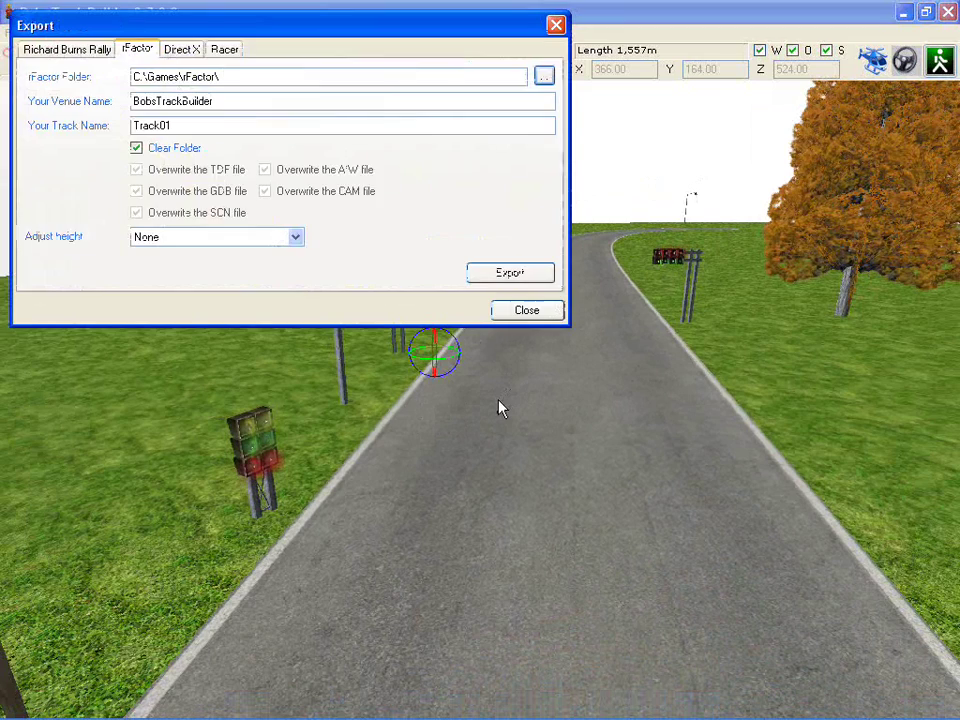
{"action": "left_click", "coordinate": [504, 273]}
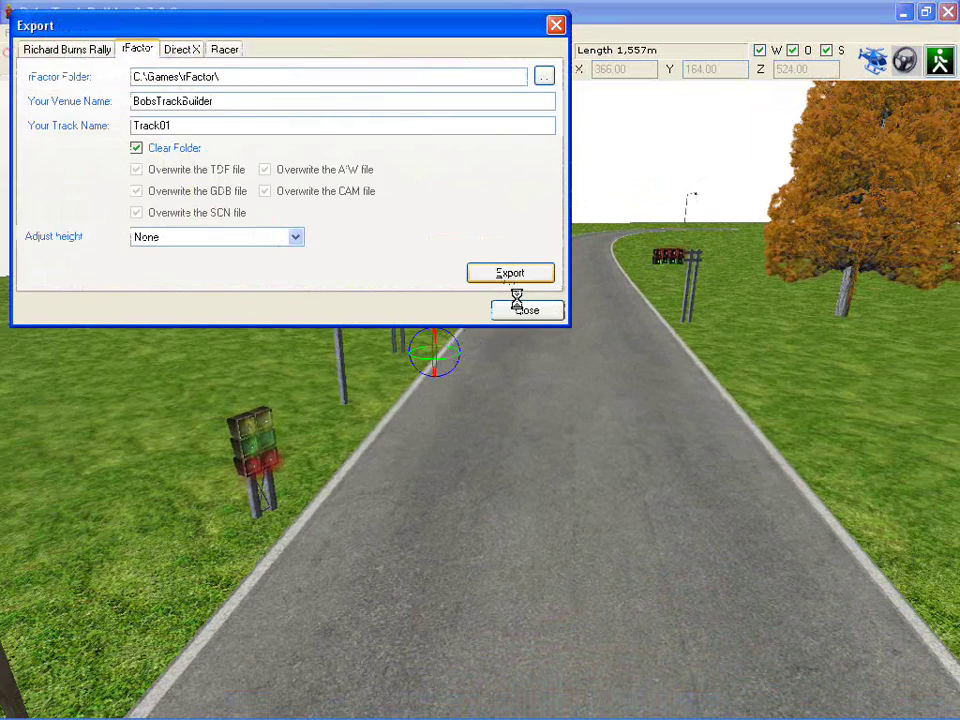
{"action": "left_click", "coordinate": [522, 311]}
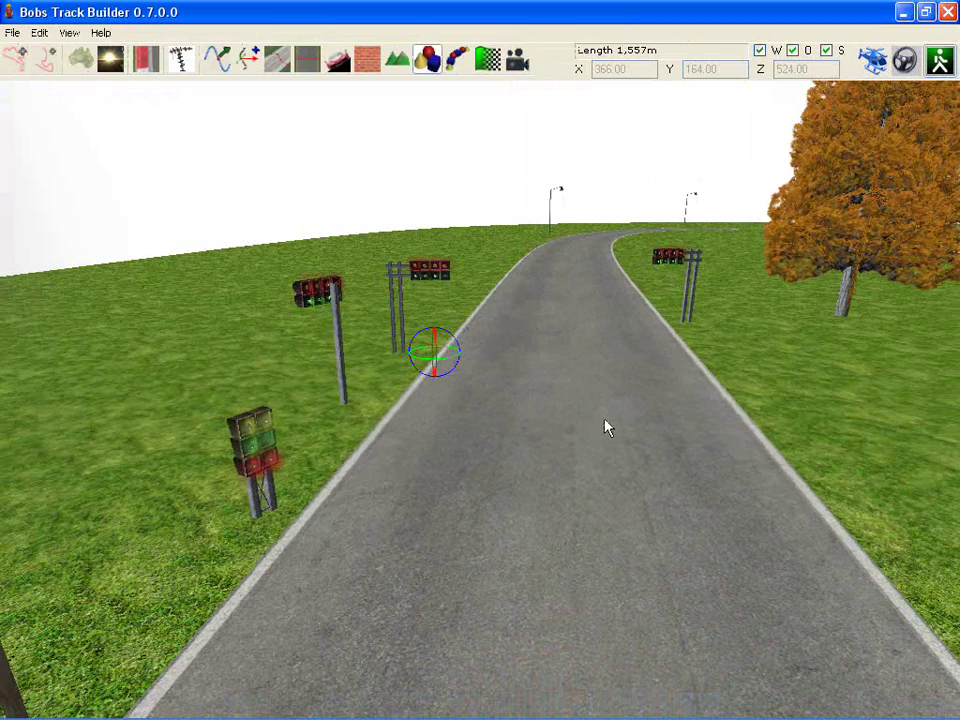
Switch to rFactor and load the Track01 circuit of the BobsTrackBuilder venue as a race weekend
{"action": "scroll", "coordinate": [604, 407], "scroll_direction": "down", "scroll_amount": 2}
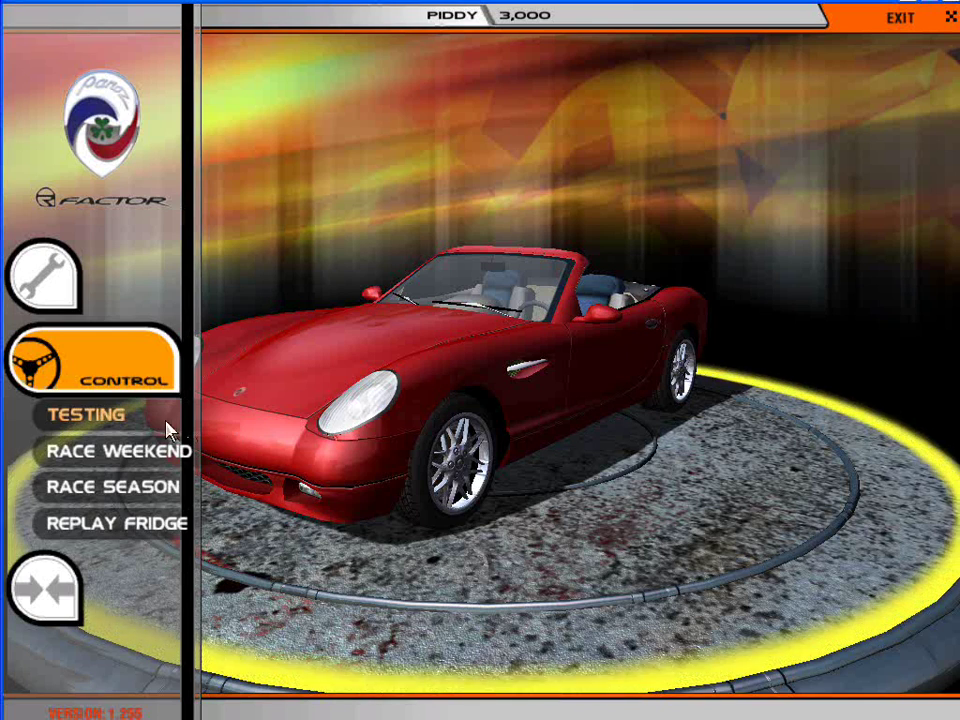
{"action": "left_click", "coordinate": [110, 453]}
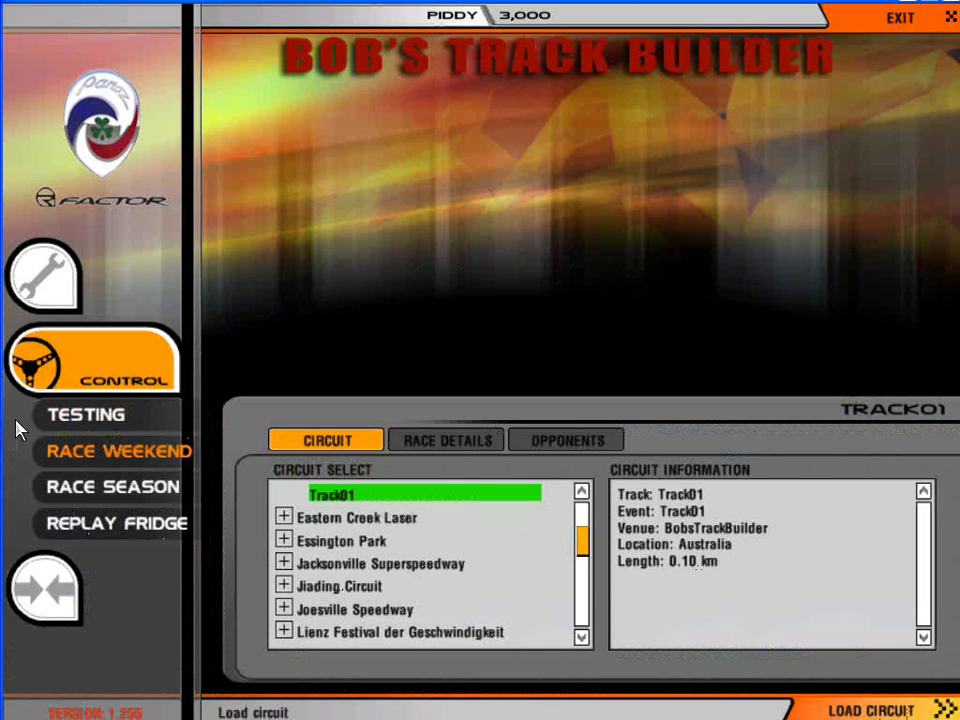
{"action": "key", "text": "alt+Tab"}
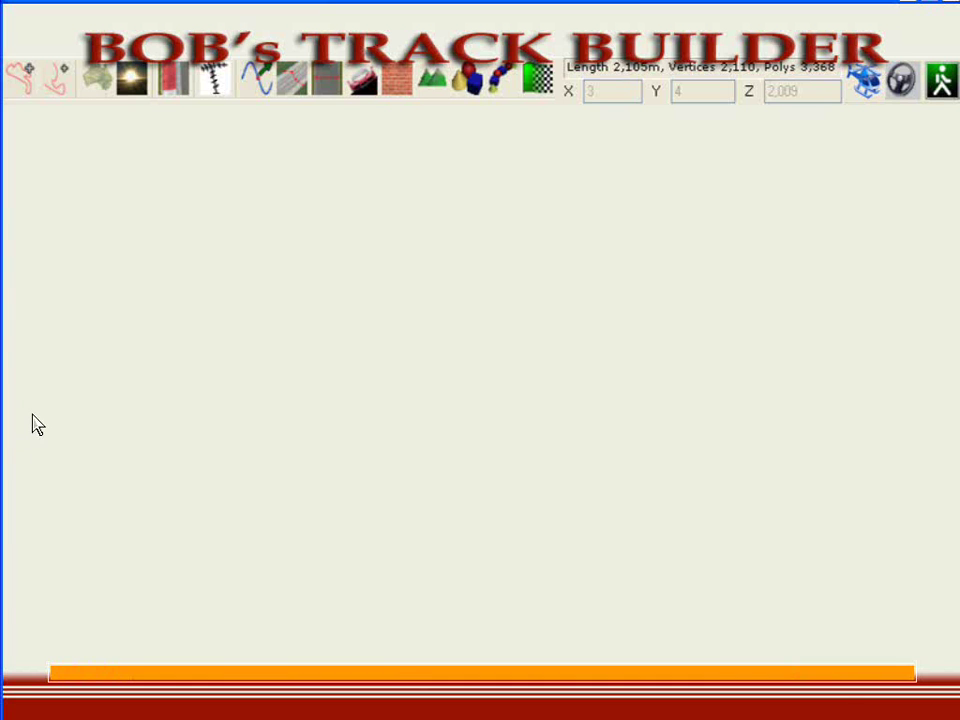
{"action": "key", "text": "alt+Tab"}
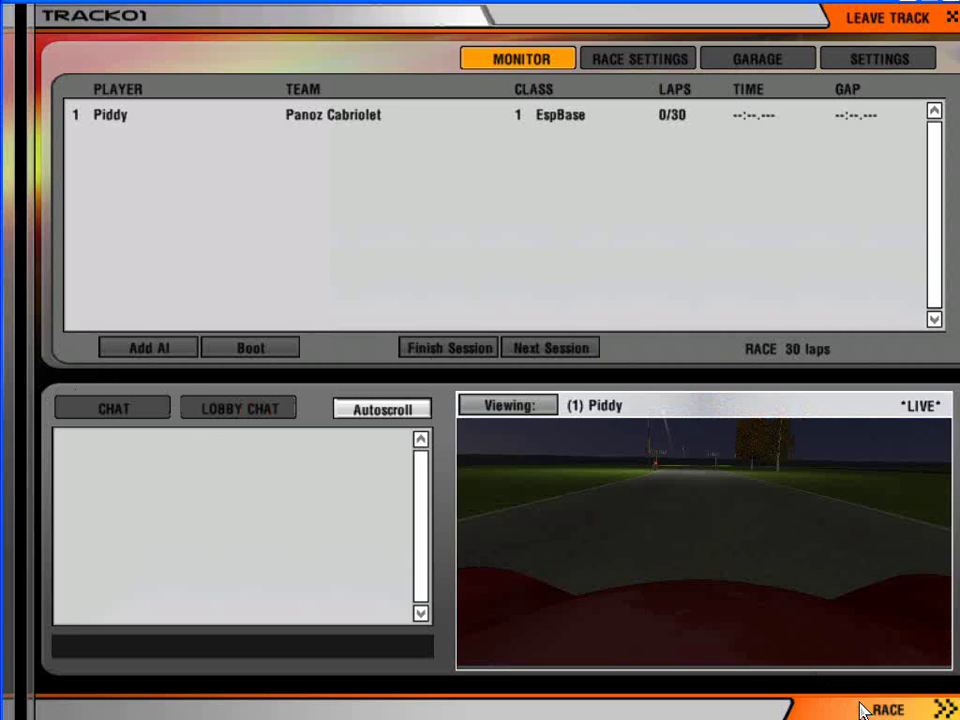
Start the race and drive up to the start lights, stopping there to check the lights in the game
{"action": "left_click", "coordinate": [862, 708]}
{"action": "key", "text": "Up"}
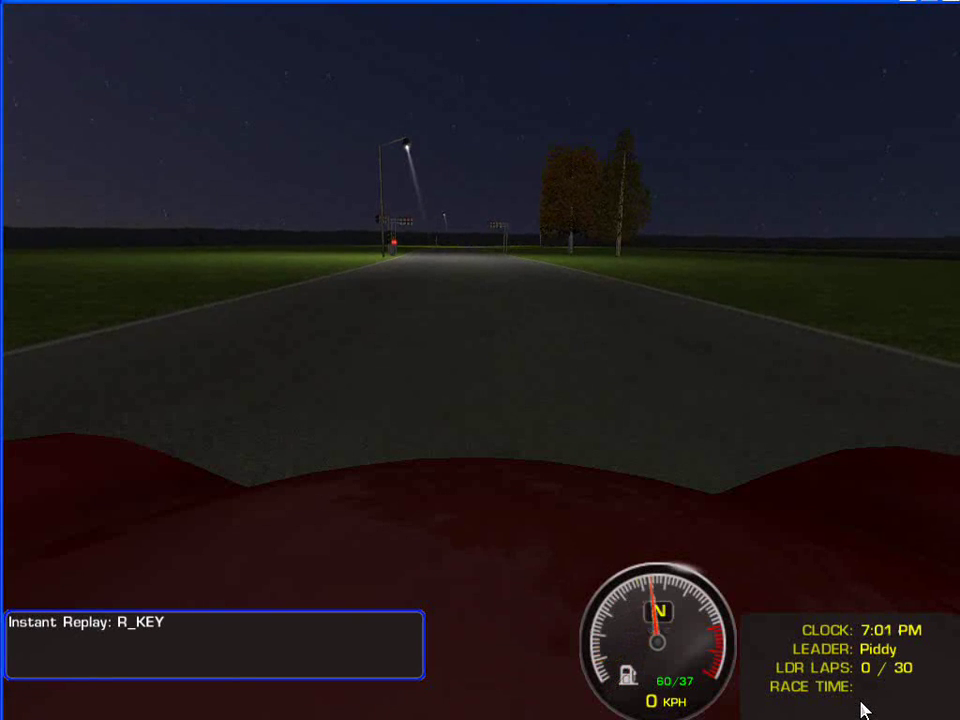
{"action": "key", "text": "Up"}
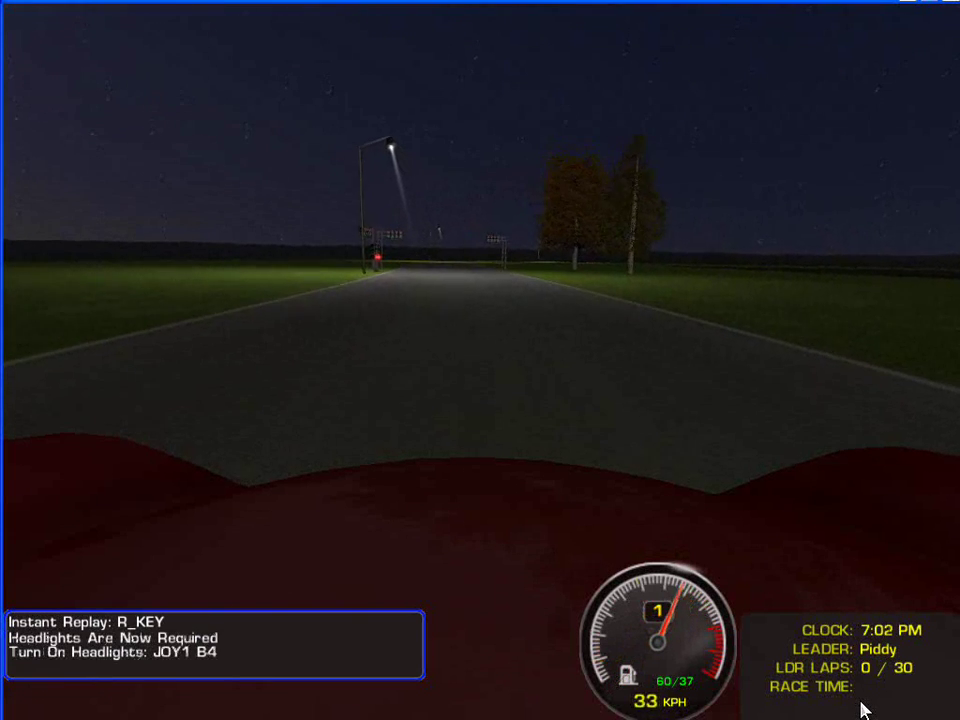
{"action": "key", "text": "Down"}
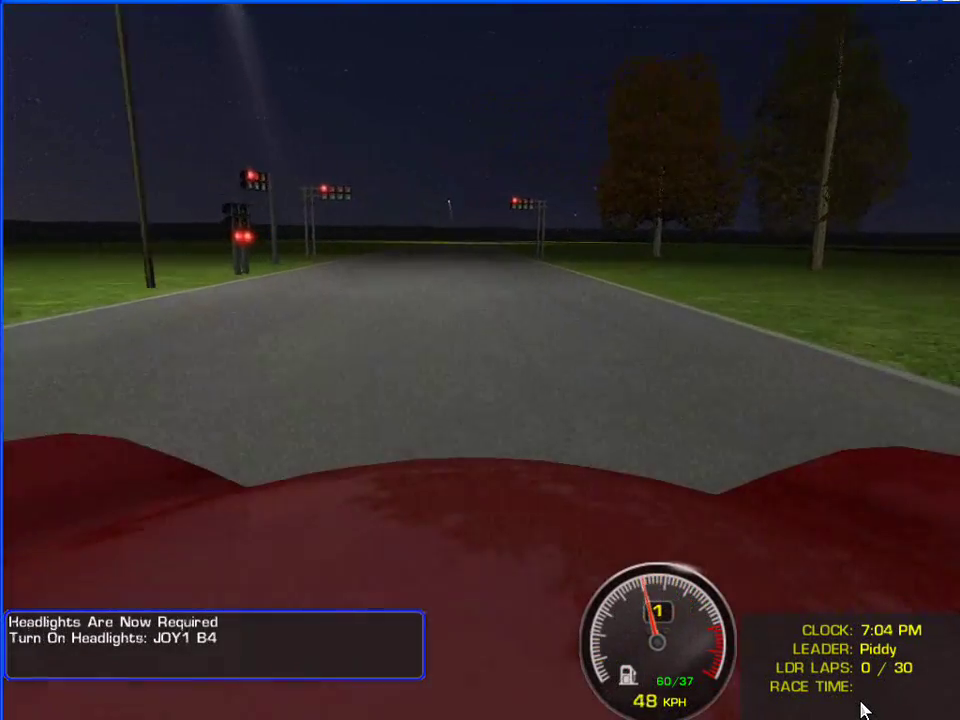
{"action": "key", "text": "Down"}
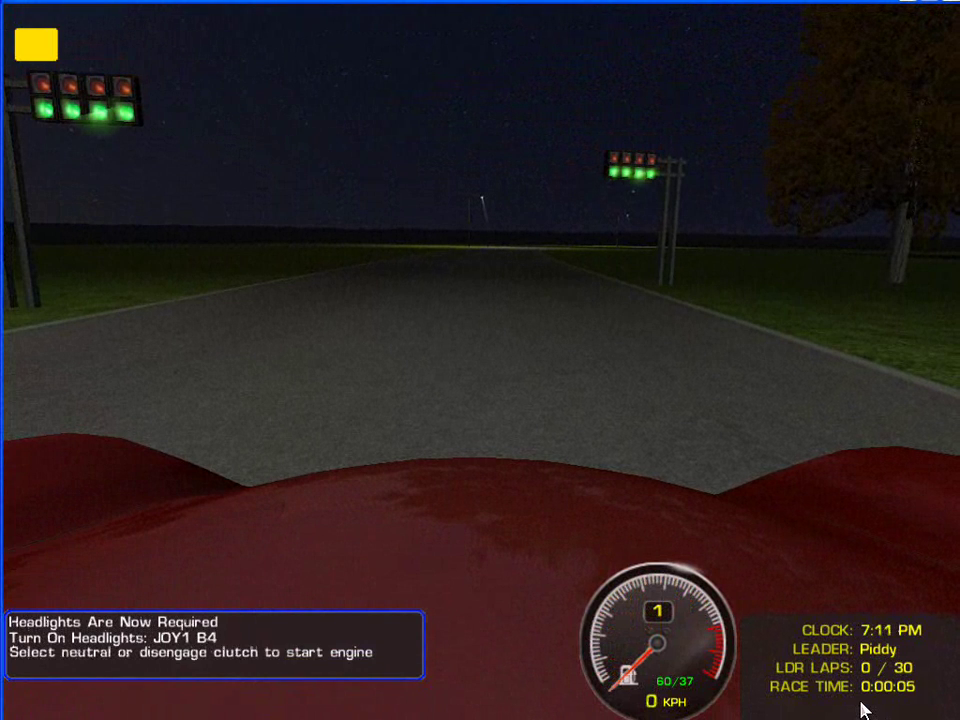
Exit the race to the session monitor and switch back to the track in Bobs Track Builder
{"action": "key", "text": "Escape"}
{"action": "left_click", "coordinate": [467, 403]}
{"action": "key", "text": "Escape"}
{"action": "left_click", "coordinate": [483, 327]}
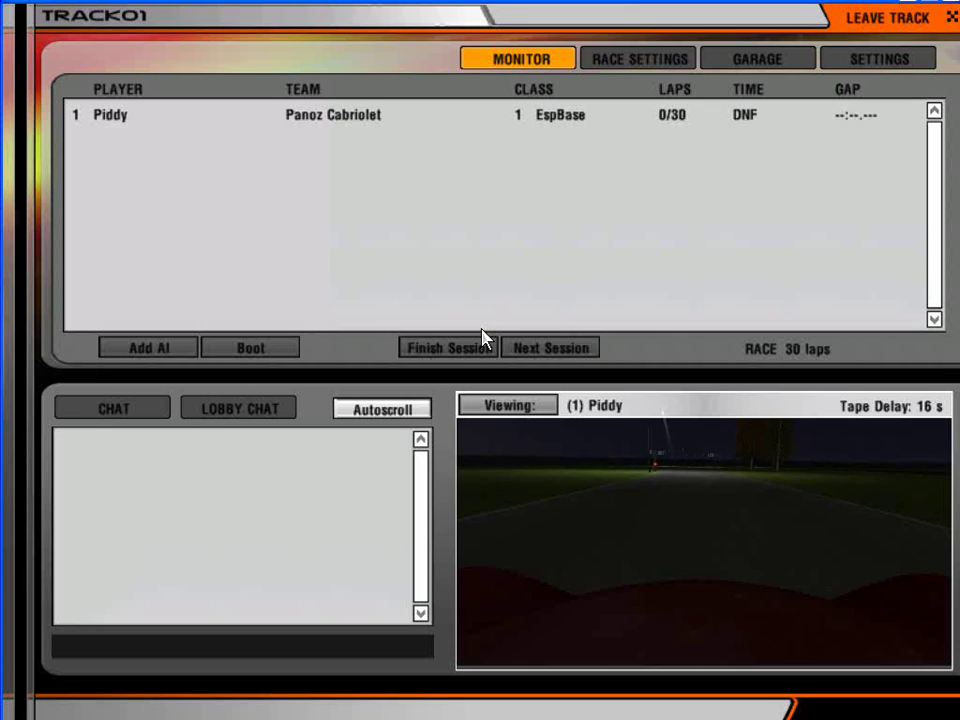
{"action": "key", "text": "alt+Tab"}
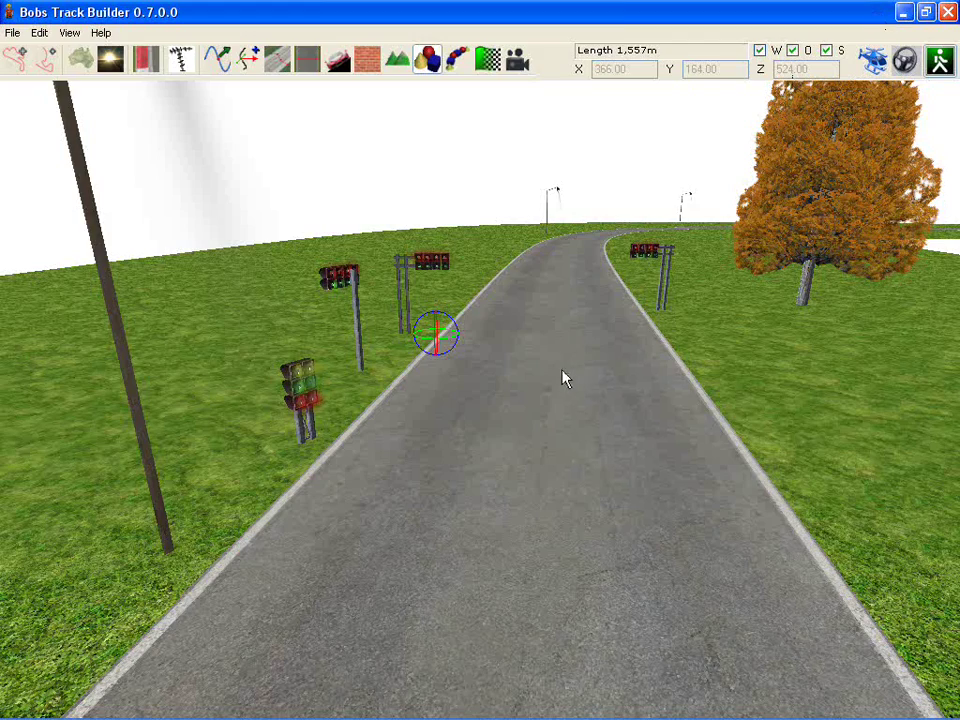
{"action": "mouse_move", "coordinate": [562, 370]}
{"action": "right_mouse_down"}
{"action": "mouse_move", "coordinate": [528, 361]}
{"action": "mouse_move", "coordinate": [523, 327]}
{"action": "mouse_move", "coordinate": [553, 384]}
{"action": "mouse_move", "coordinate": [568, 380]}
{"action": "right_mouse_up"}
{"action": "scroll", "coordinate": [543, 370], "scroll_direction": "down", "scroll_amount": 3}
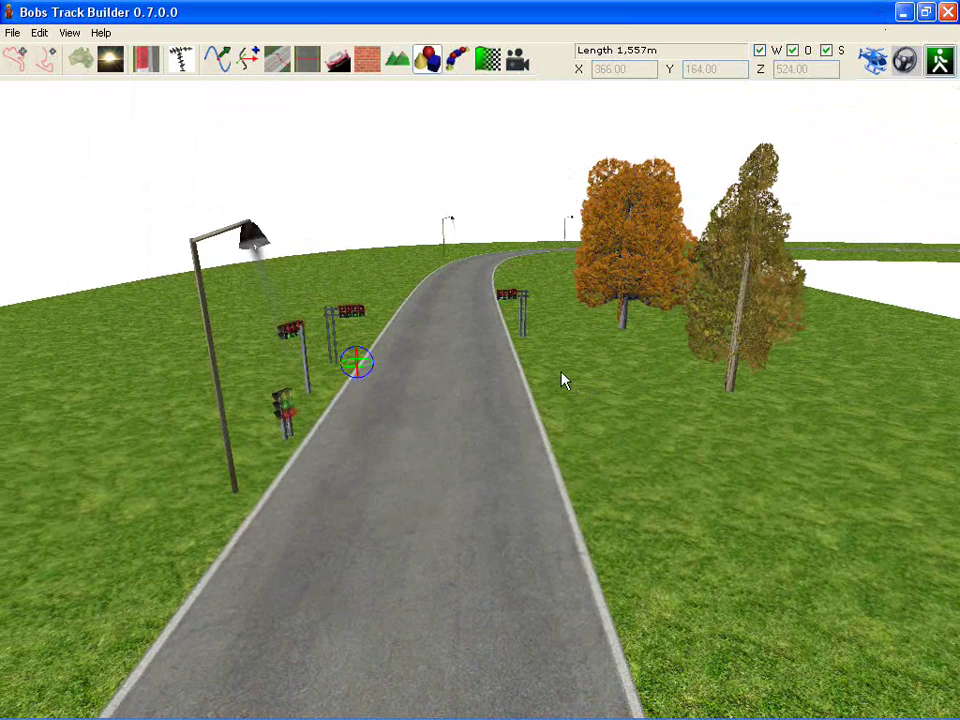